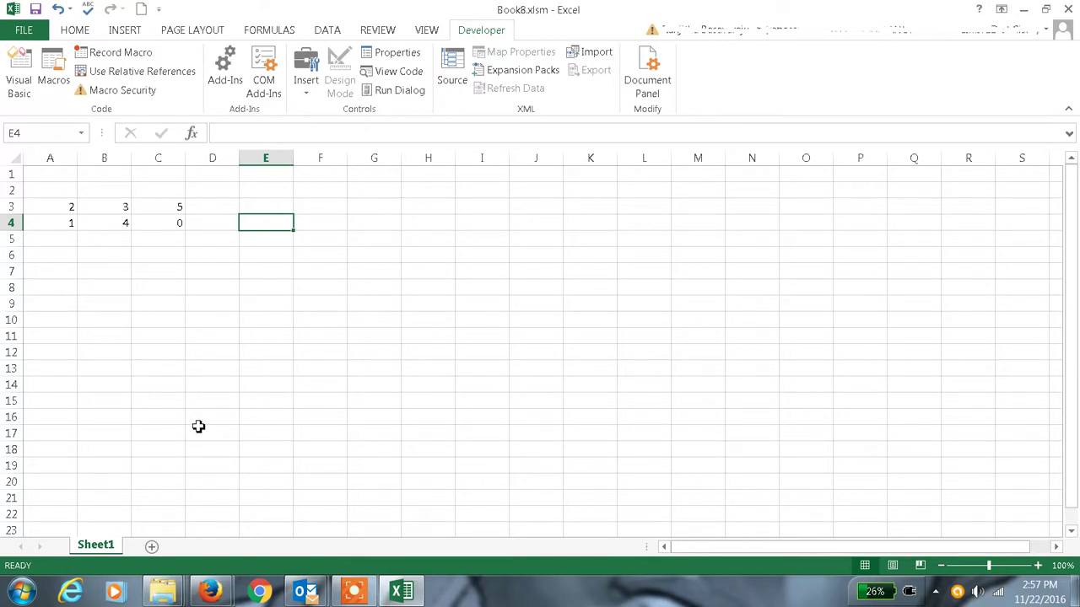
Select the sample numbers in A3:C4, then the smallest-value cell C4
left_click_drag(42, 205, 166, 245)
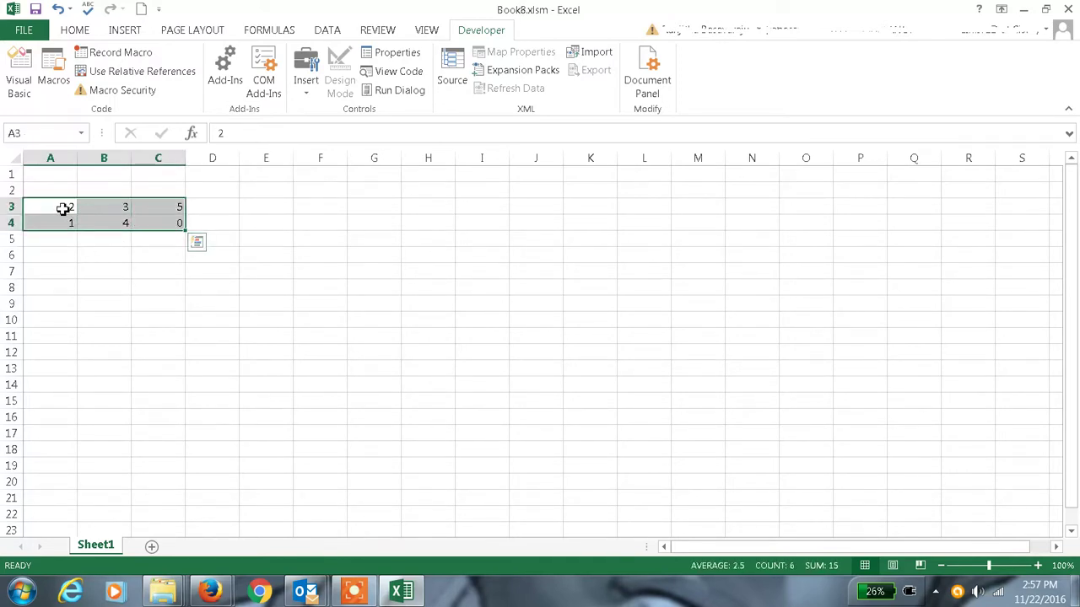
left_click_drag(64, 209, 151, 227)
left_click(171, 226)
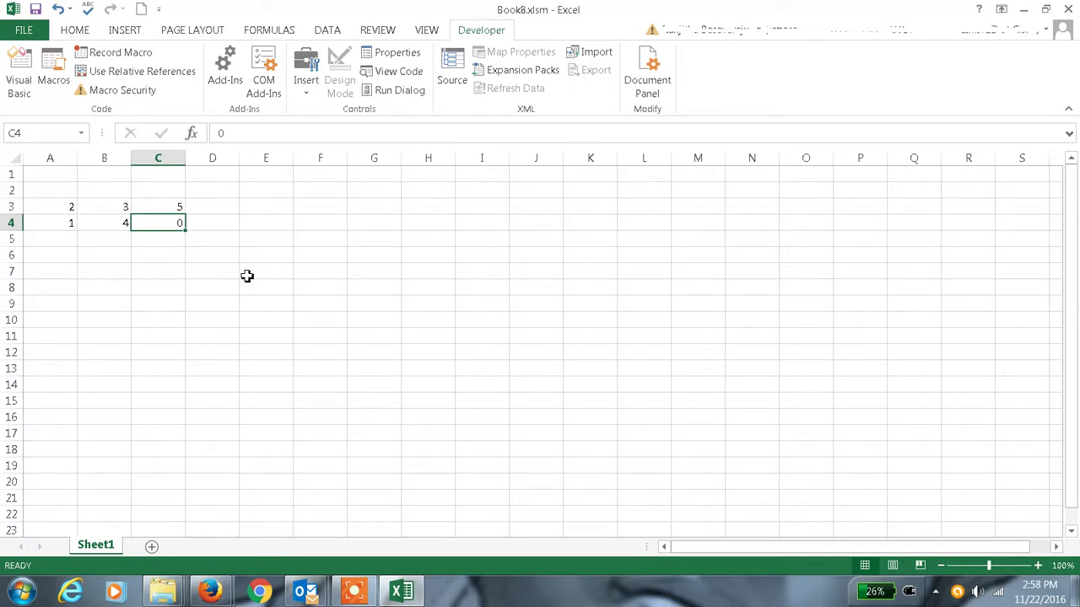
Insert an ActiveX command button on the sheet near F2
left_click(326, 211)
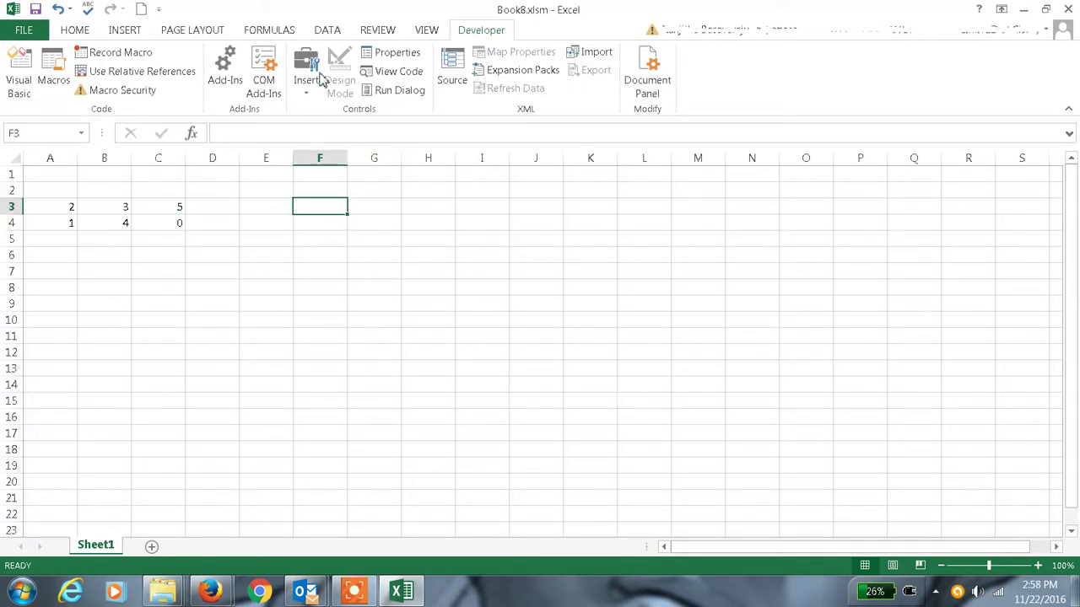
left_click(309, 87)
left_click(302, 182)
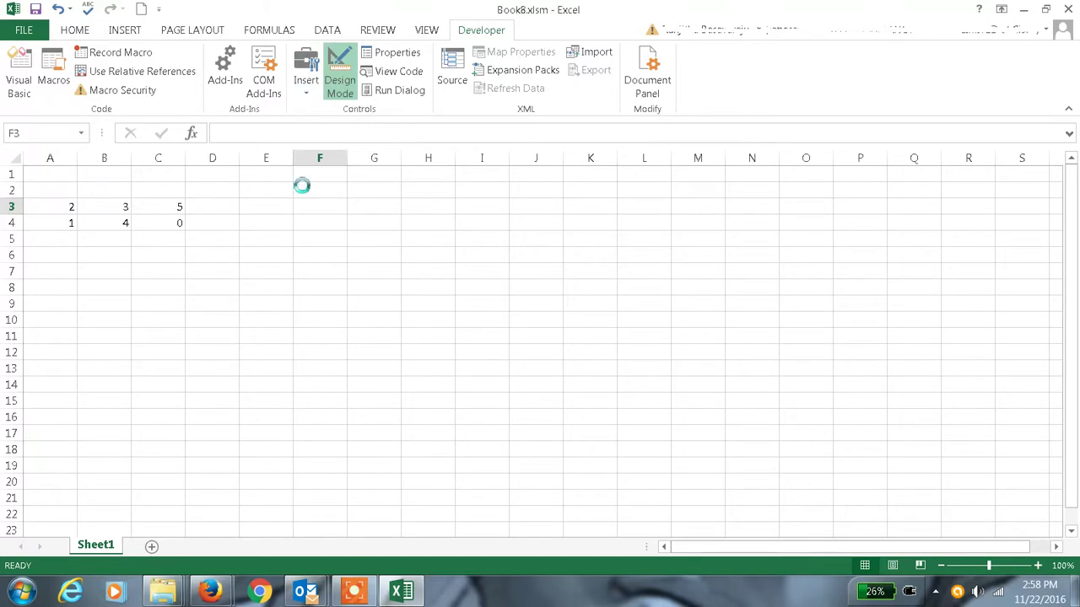
left_click(334, 237)
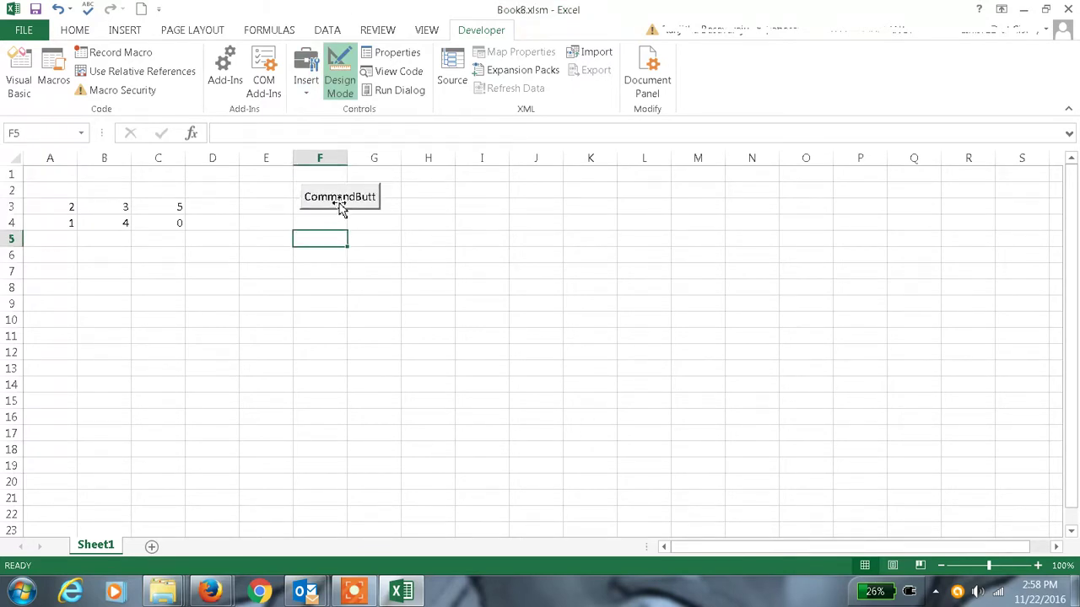
Enter userform1.Show in the button's CommandButton1_Click procedure and save the workbook
double_click(323, 200)
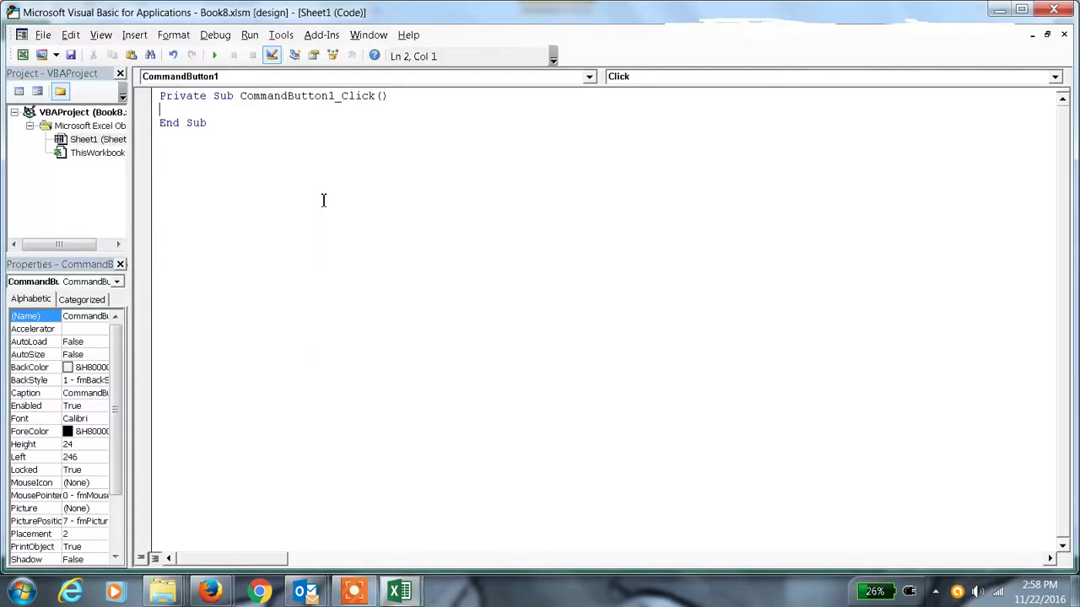
type("us")
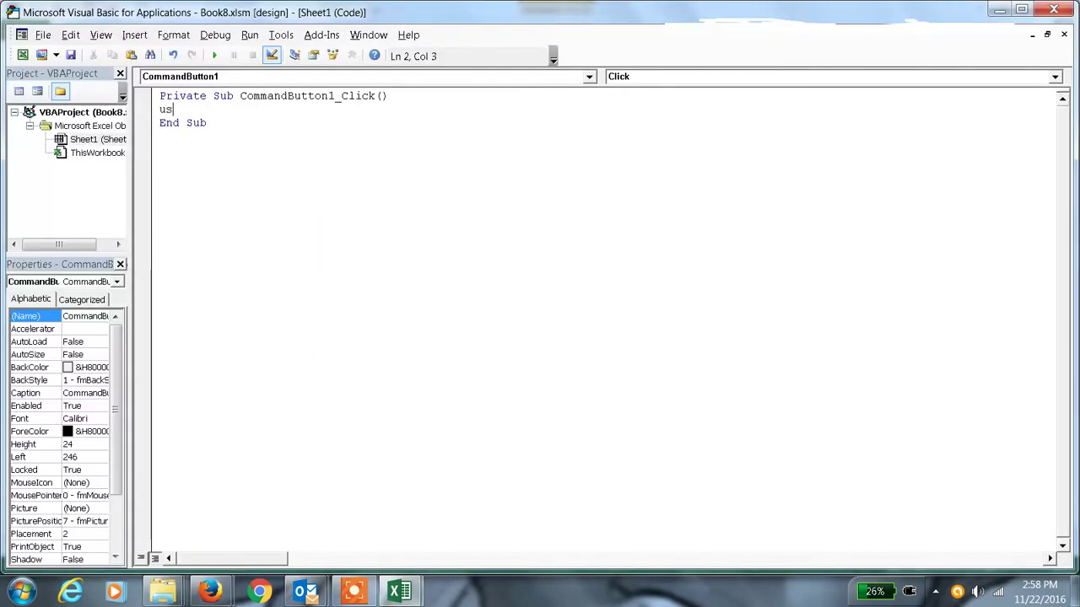
type("erform")
type("1.show")
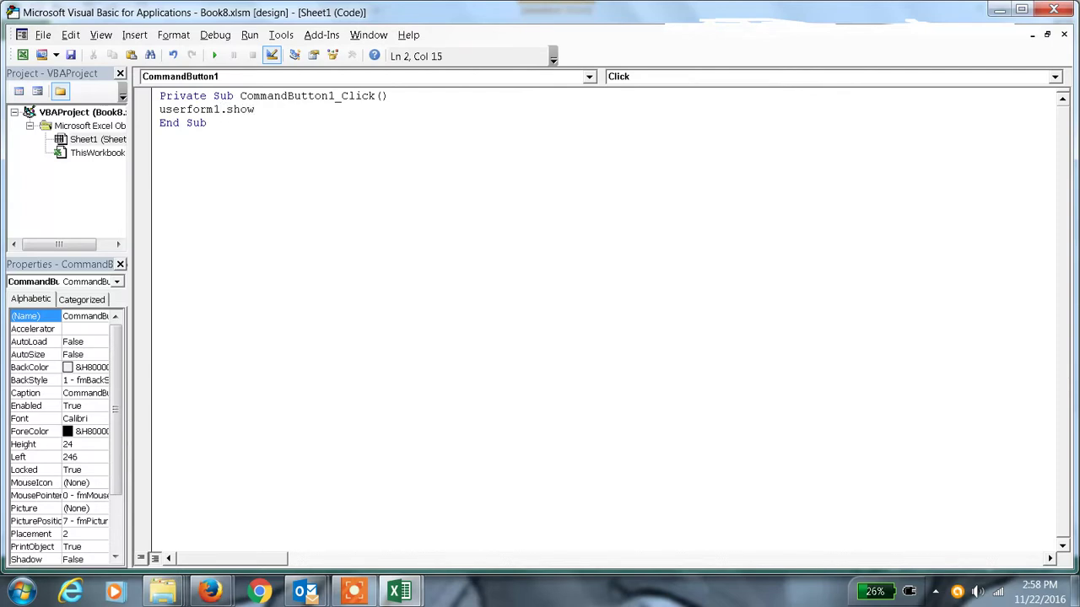
left_click(72, 57)
Return to Excel, deselect the button, and reopen the Visual Basic editor
left_click(42, 34)
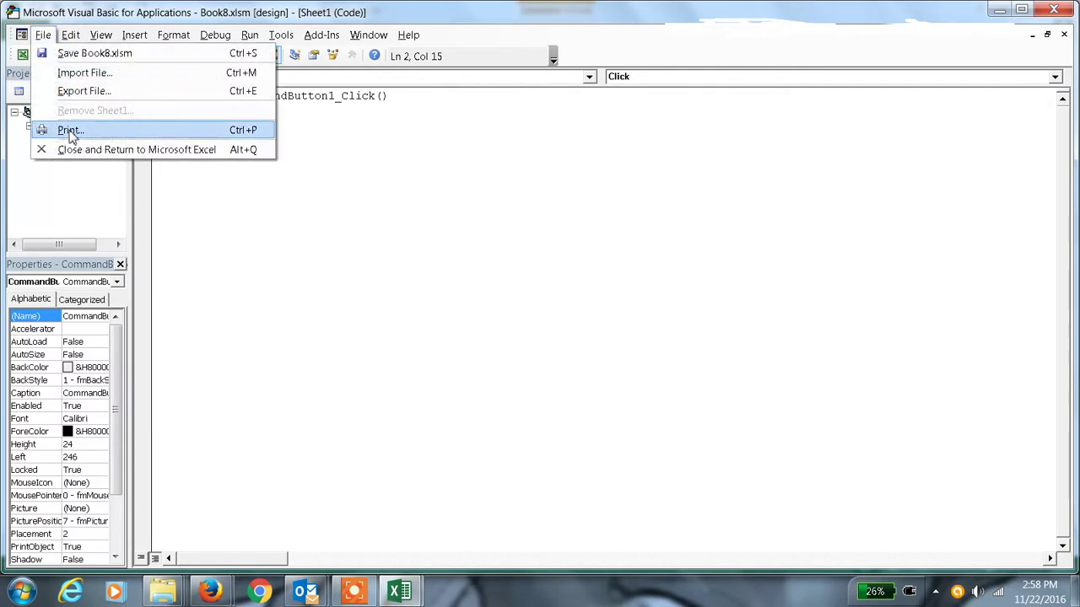
left_click(76, 148)
left_click(285, 251)
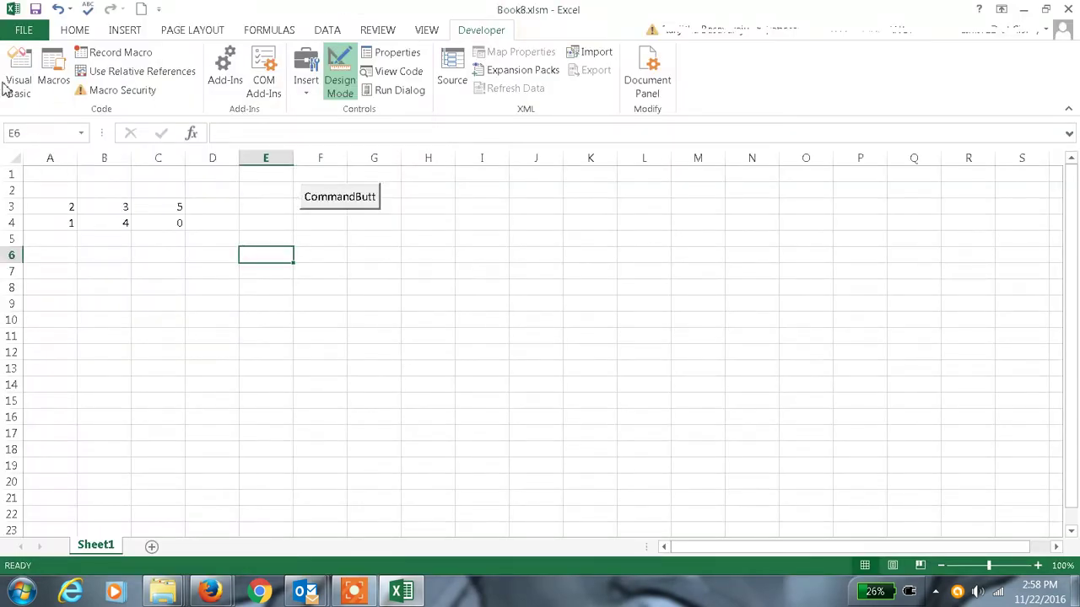
left_click(20, 84)
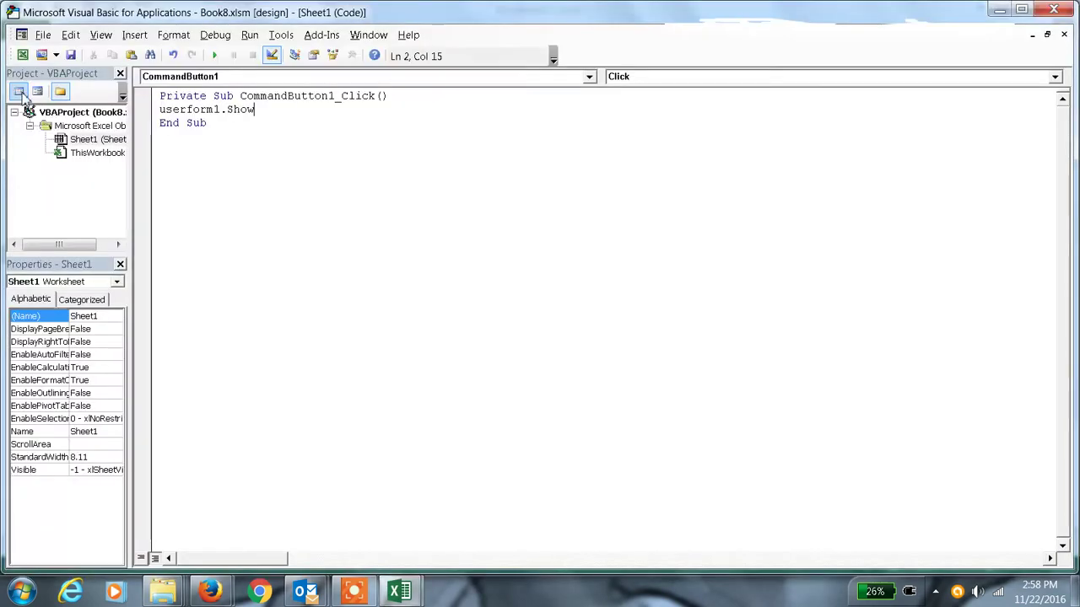
Insert a new UserForm1 and place a RefEdit range picker at its top
right_click(85, 125)
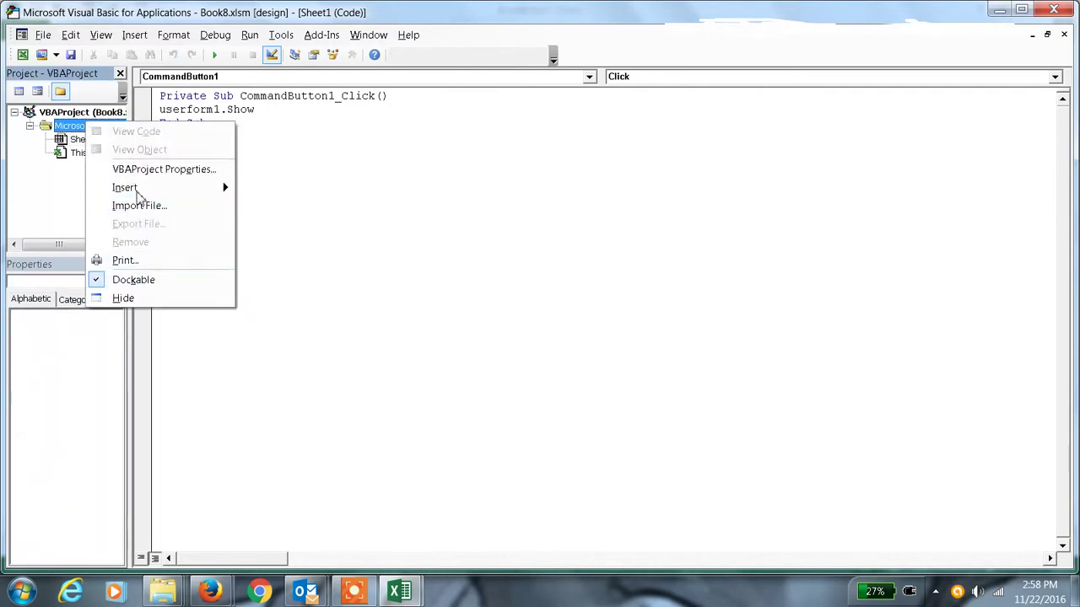
mouse_move(124, 187)
left_click(267, 189)
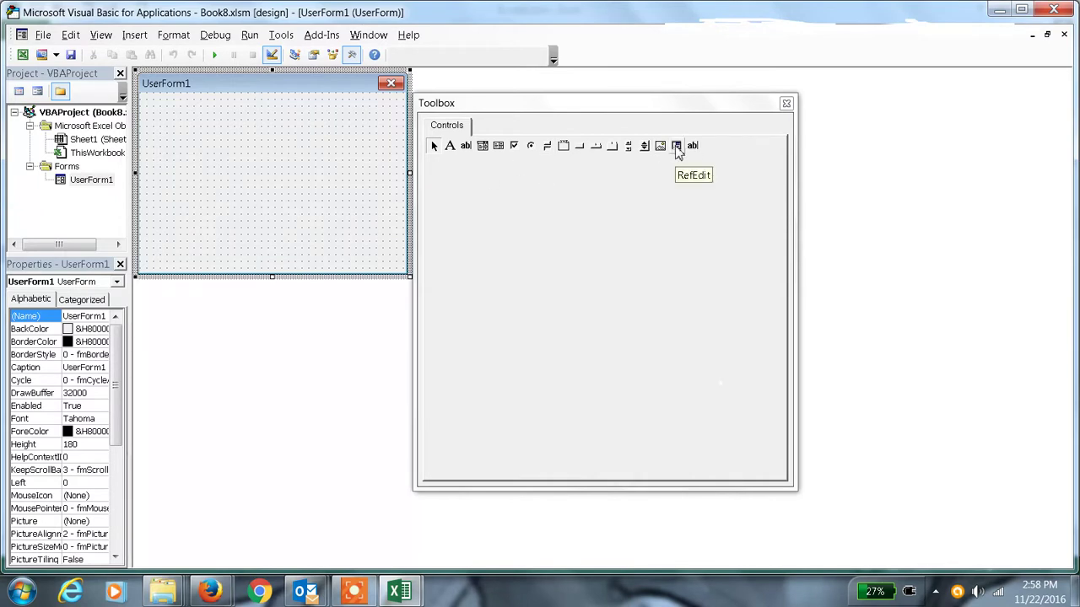
left_click_drag(676, 147, 265, 133)
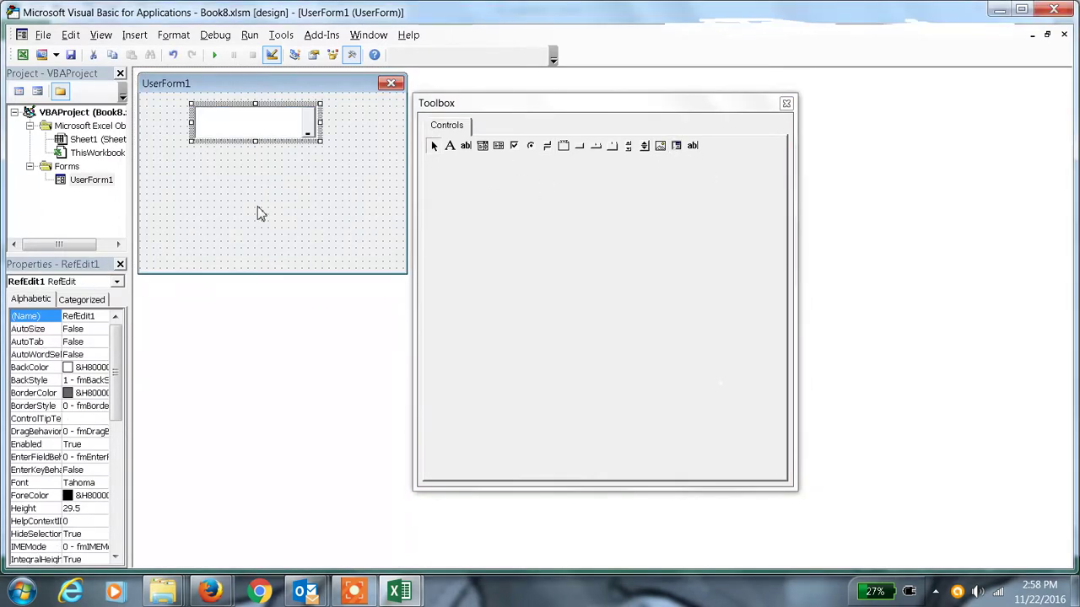
left_click(260, 211)
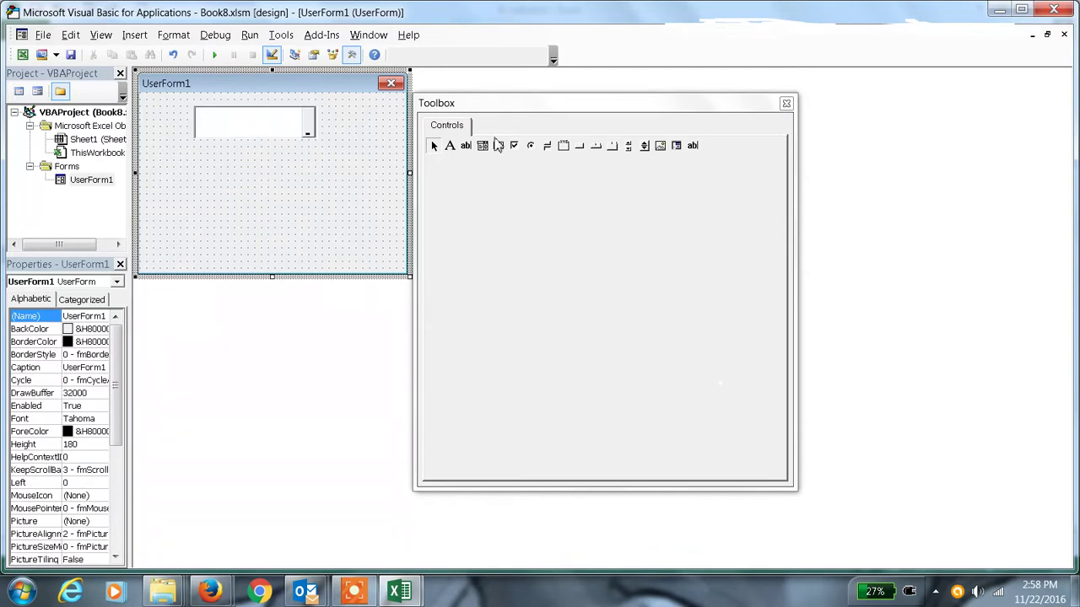
Add two command buttons to UserForm1 and open the first one's click procedure
left_click_drag(579, 145, 193, 206)
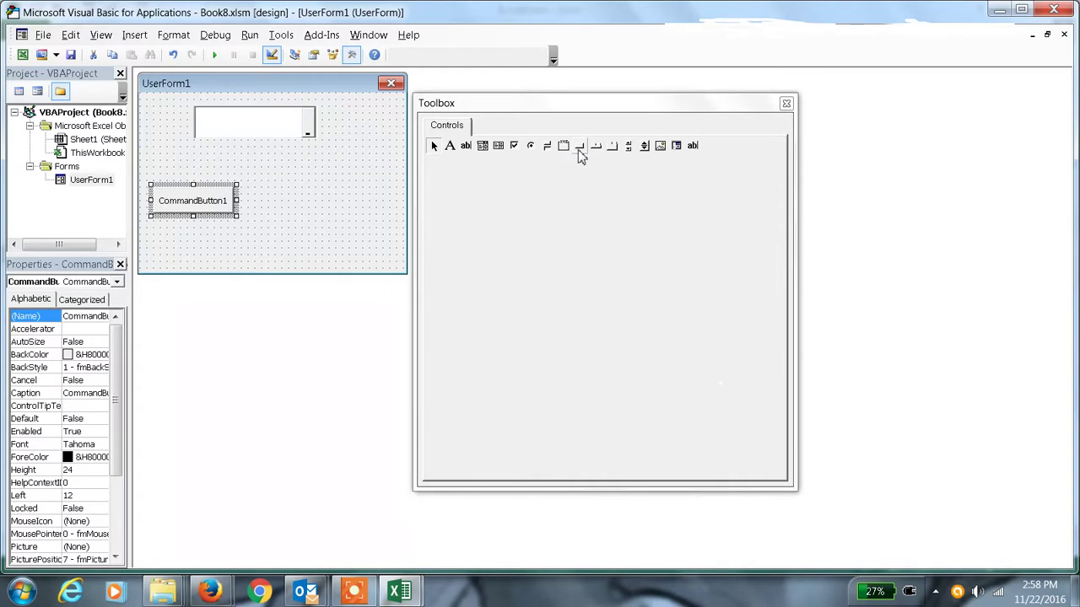
mouse_move(579, 145)
left_mouse_down()
mouse_move(378, 184)
mouse_move(330, 211)
left_mouse_up()
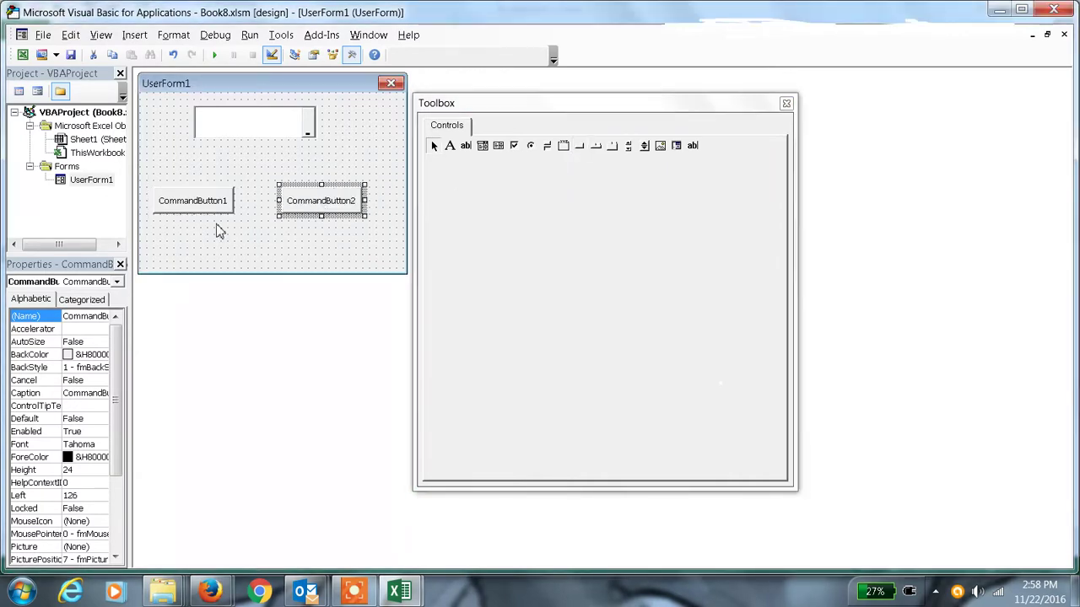
double_click(179, 209)
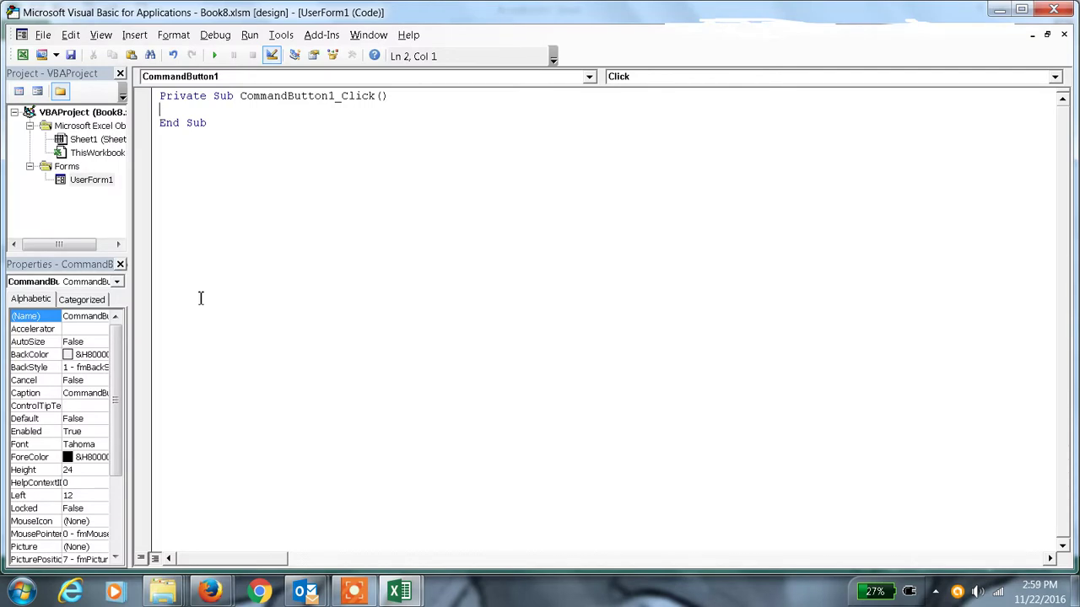
Declare addr, rng and minimum, then set rng to the range from RefEdit1.Value
type("dim ad")
type("dr as ")
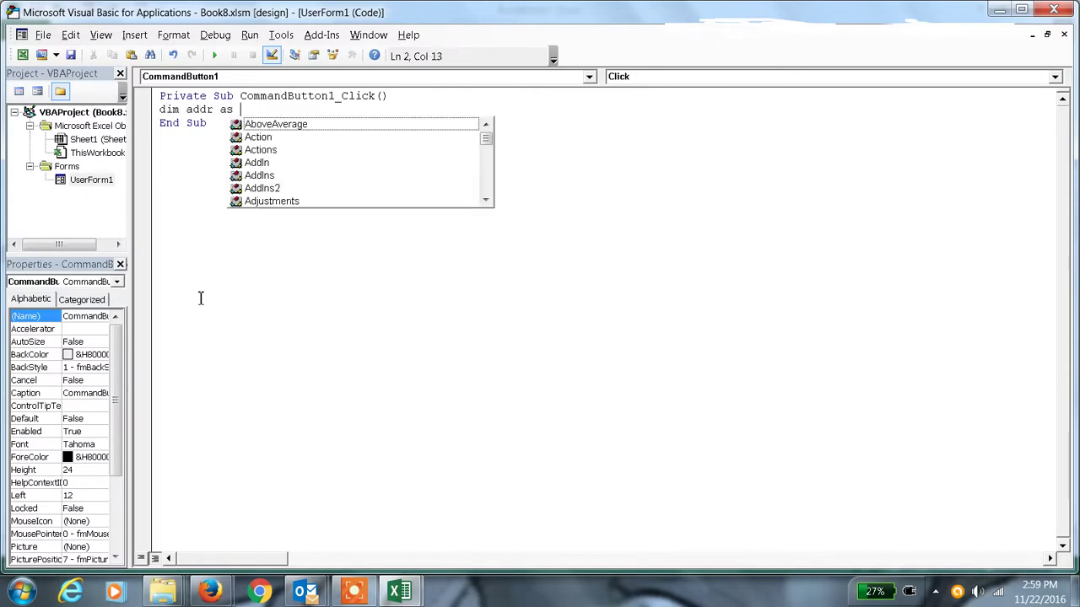
type("string")
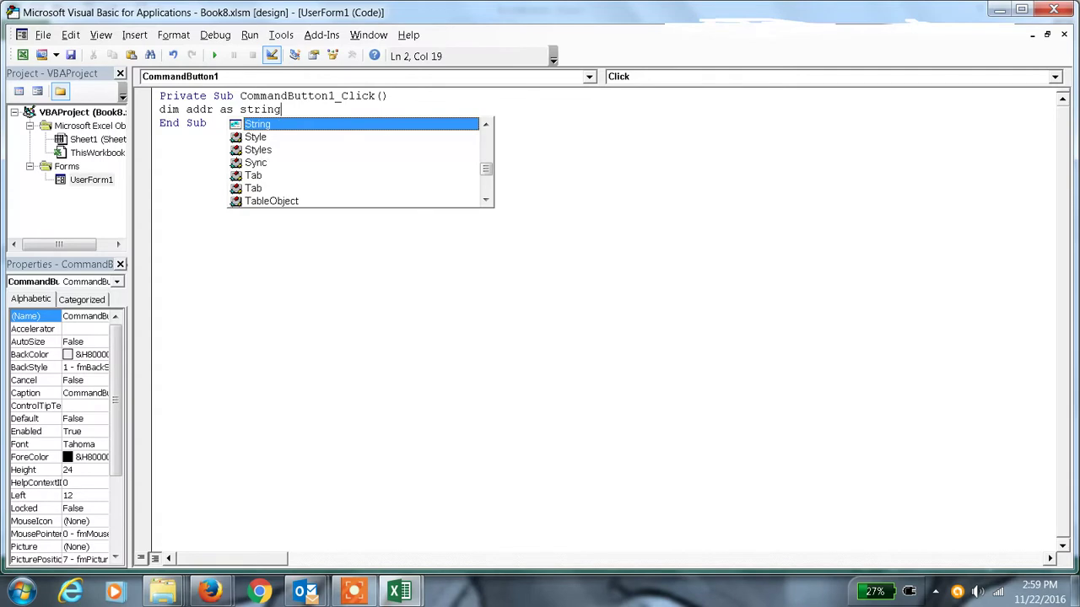
type(" ,rng")
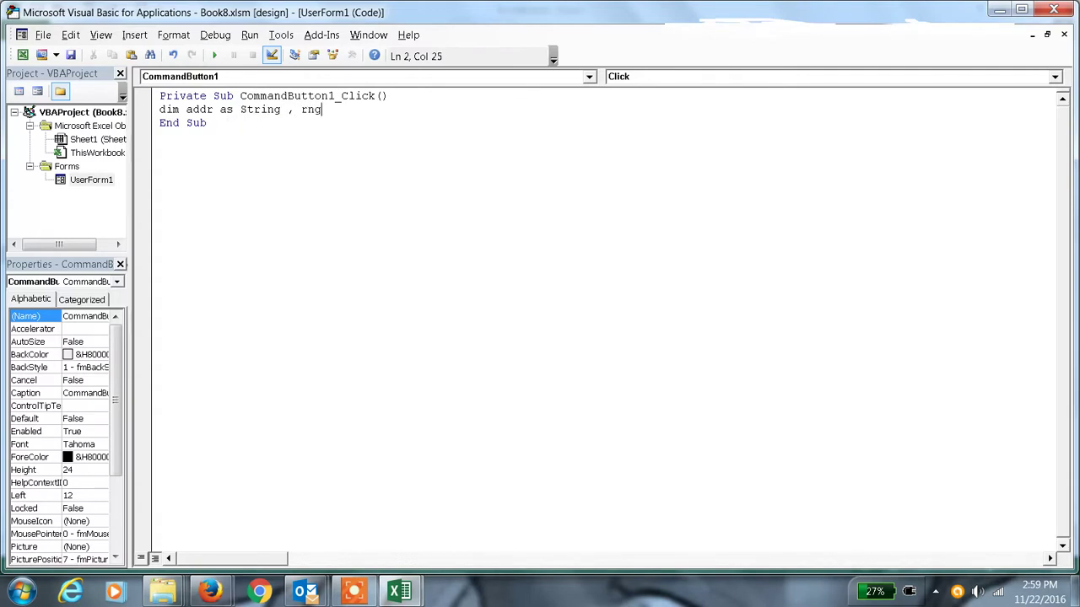
type(",cell as")
type(" range")
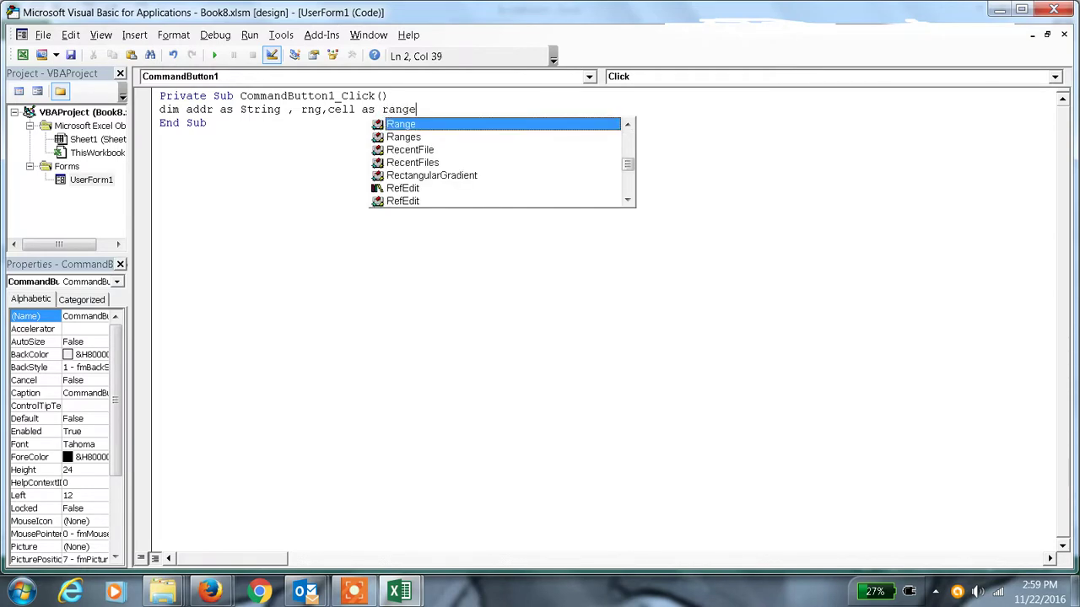
type(",mini")
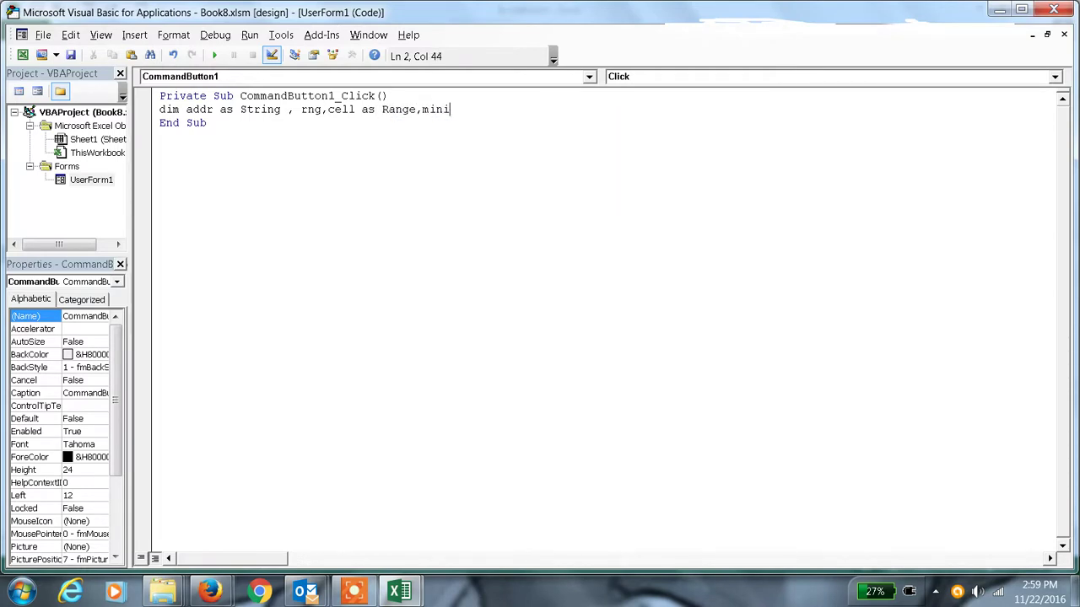
type("mum as ")
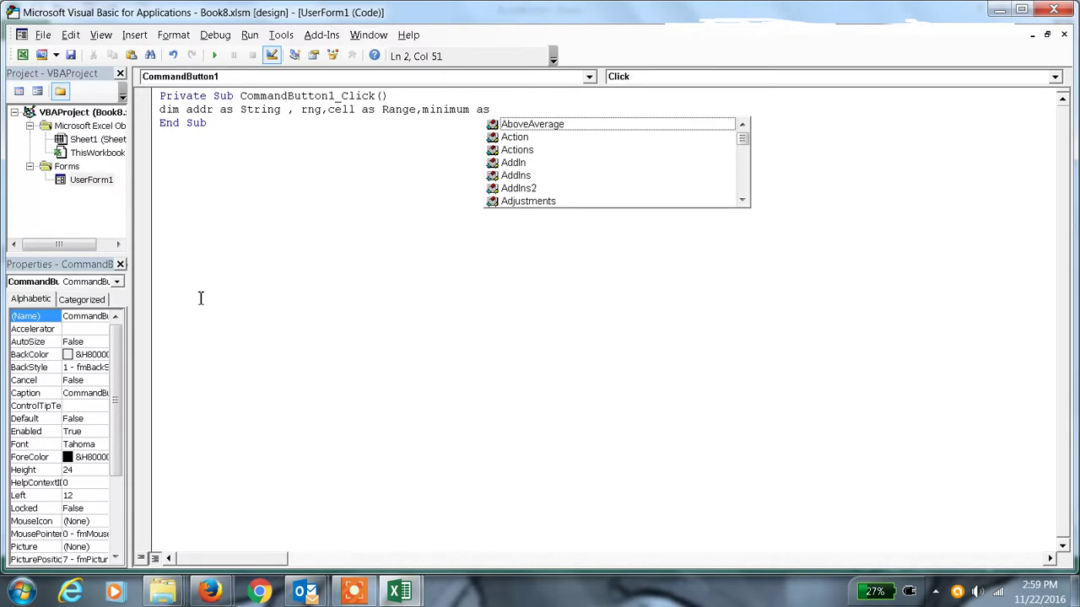
type("double")
key("Return")
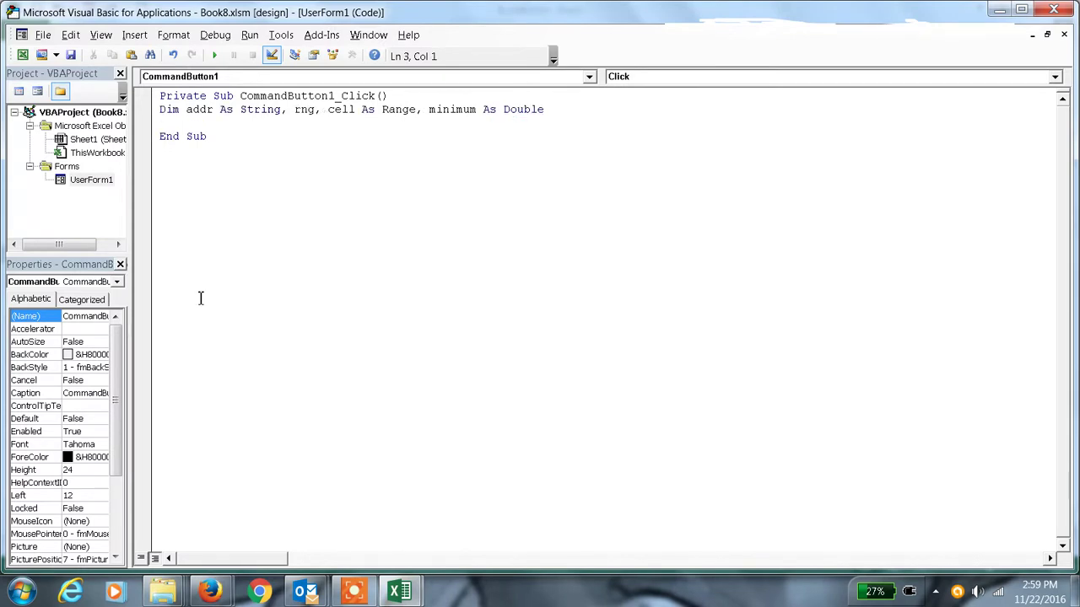
type("addr = ")
type("refe")
type("dit")
type("1.valu")
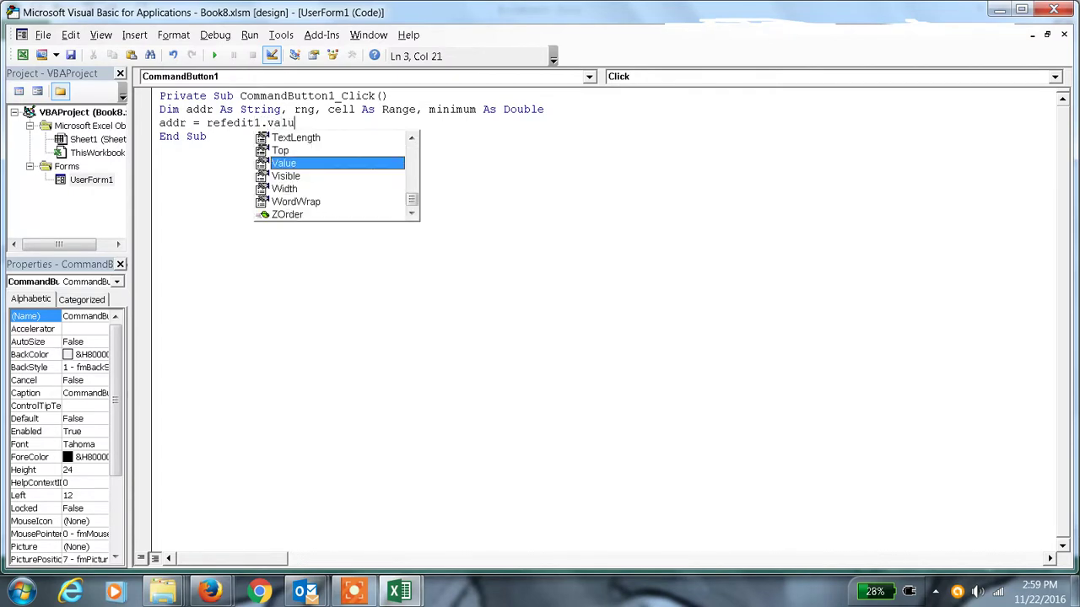
type("e")
key("Return")
type("set")
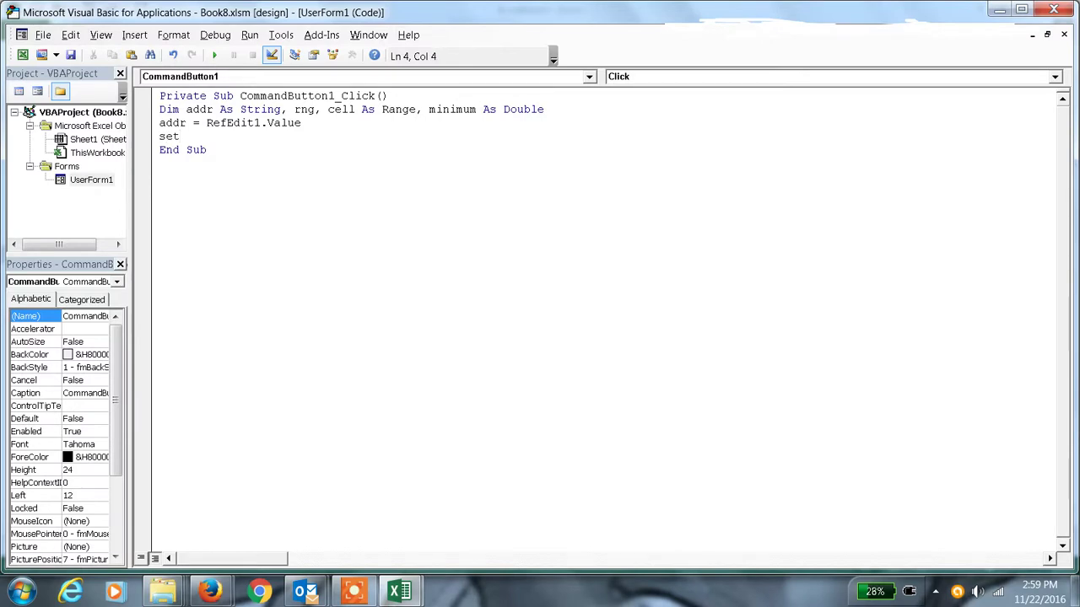
type(" rng ")
type("= ")
type("range")
type("(addr")
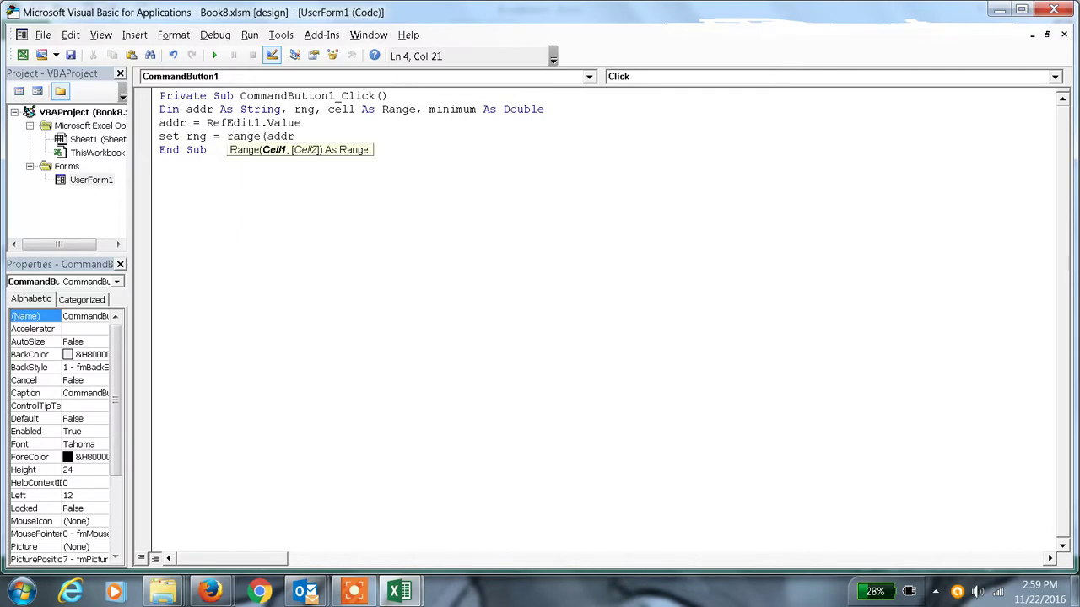
type(")")
key("Return")
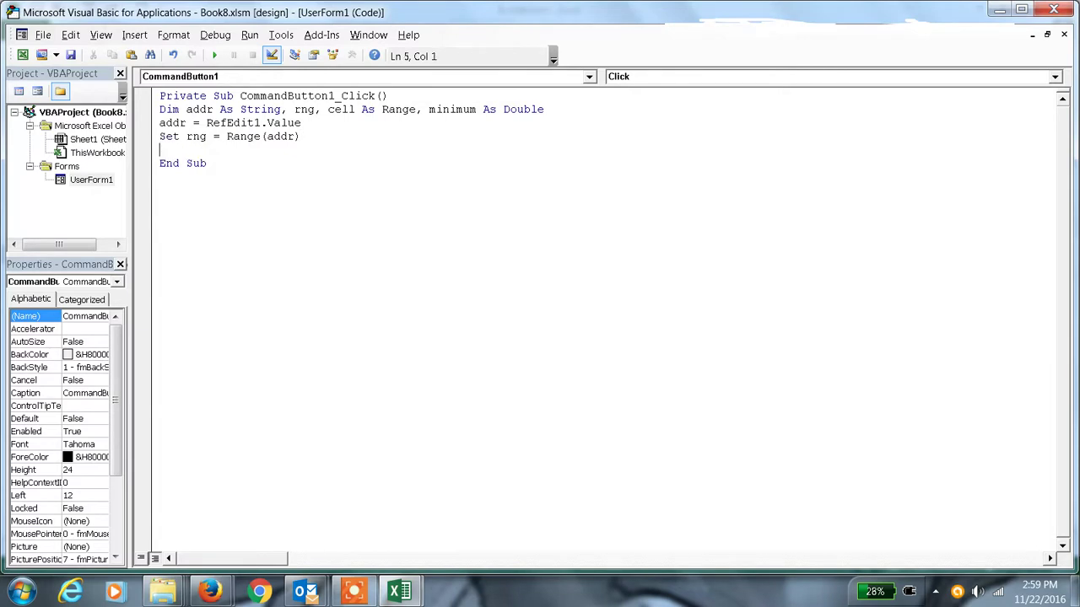
Compute the minimum with WorksheetFunction.Min and loop each cell, coloring matching fonts vbRed
type("minimum")
type("= ")
type("worksheet")
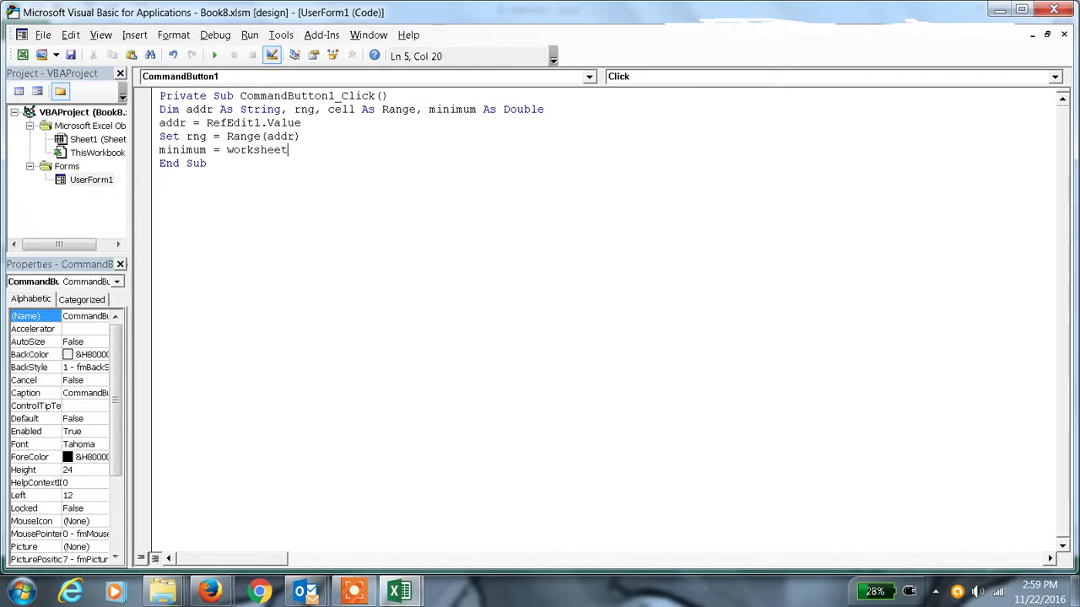
type("function")
type(".mi")
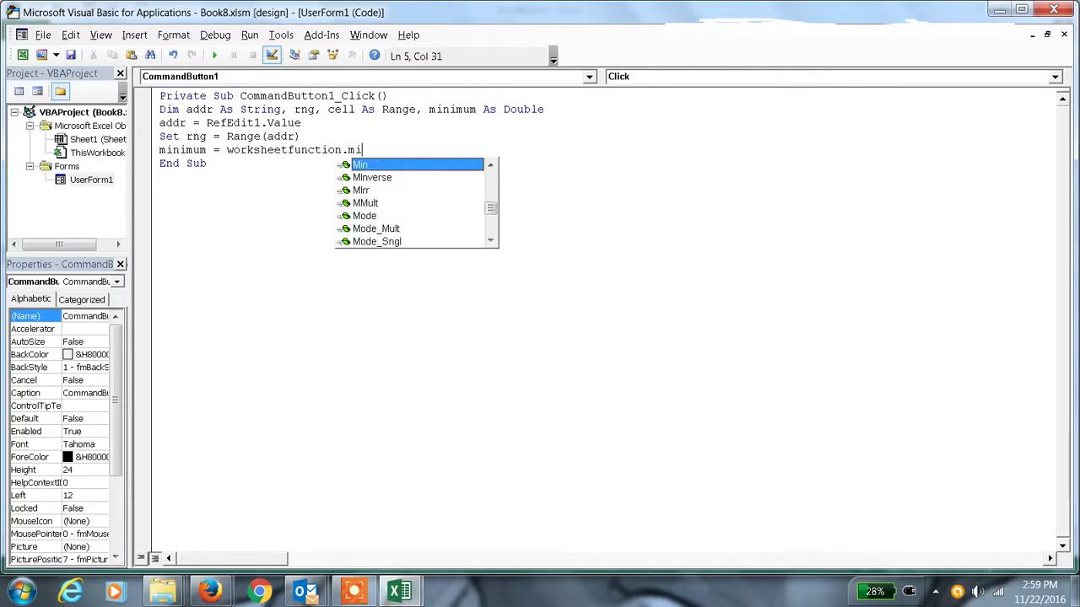
type("(rn")
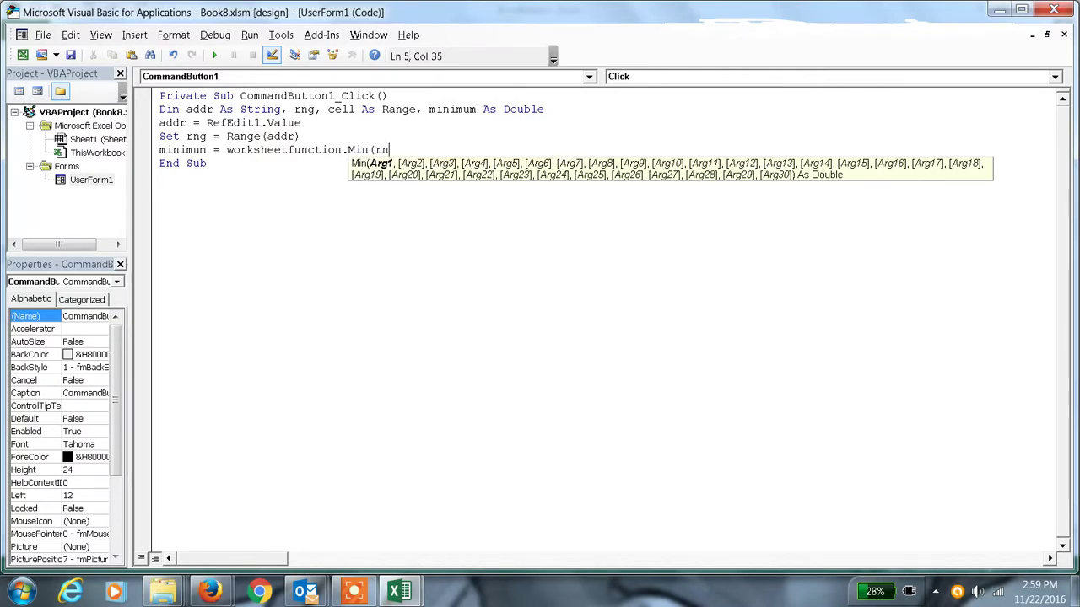
type(")")
key("Return")
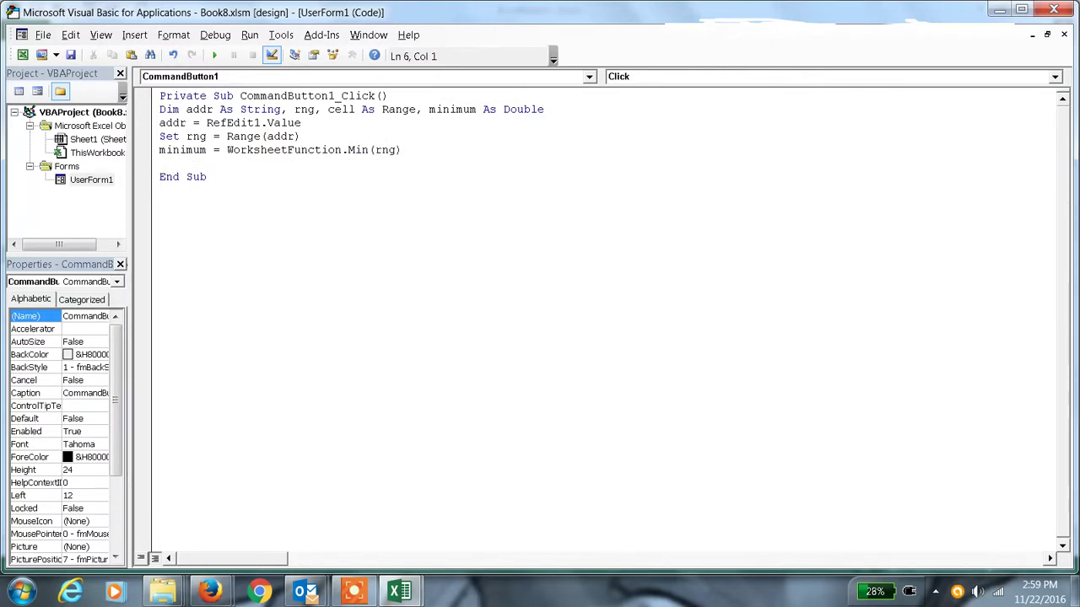
type("for ea")
type("ch cell")
type(" in rng")
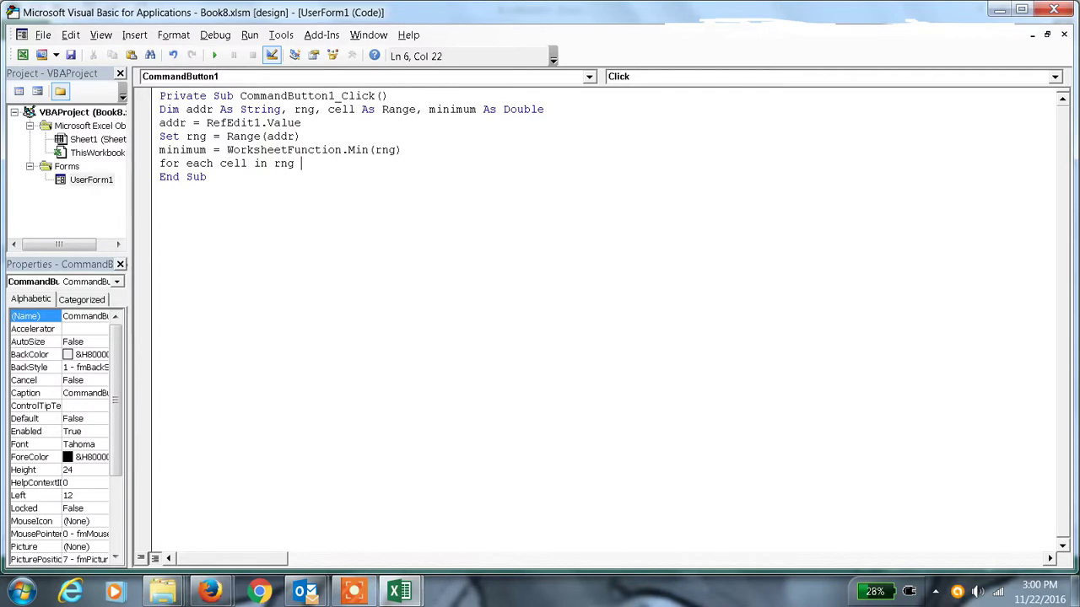
key("Return")
type("if c")
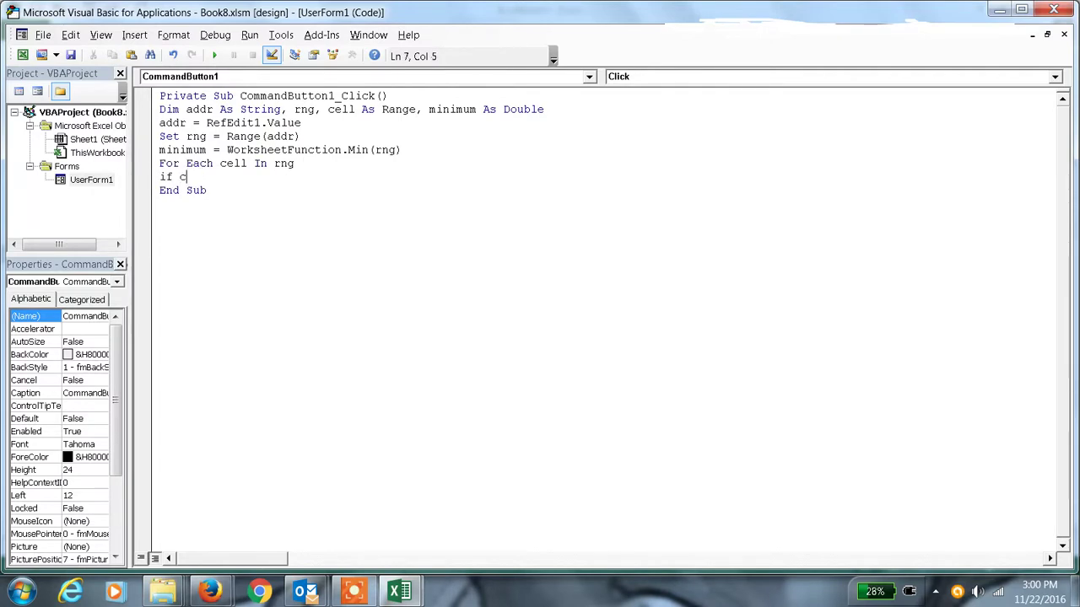
type("ell.val")
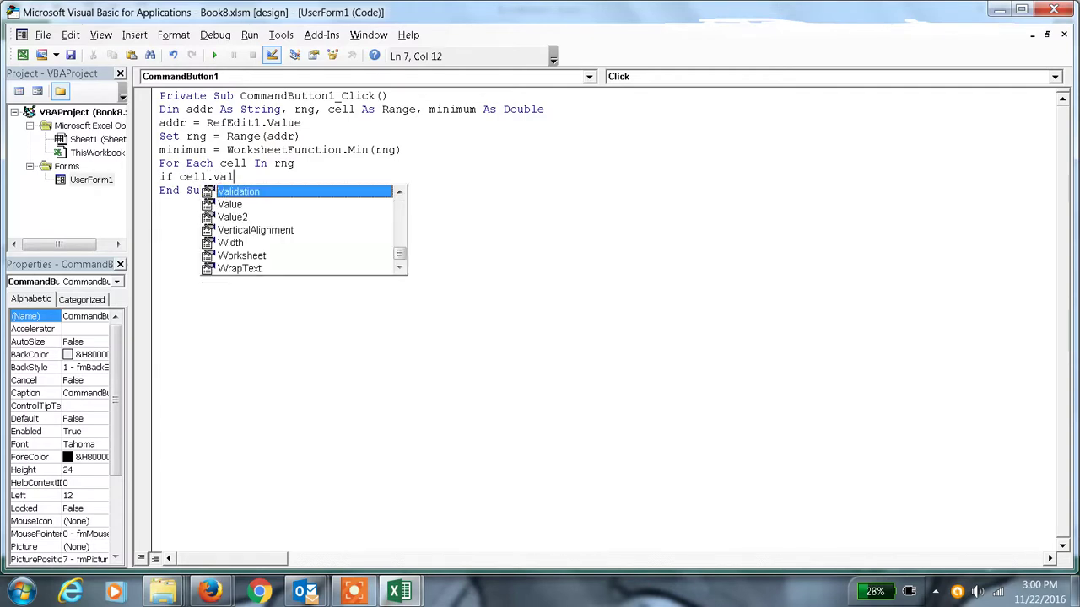
type("ue =")
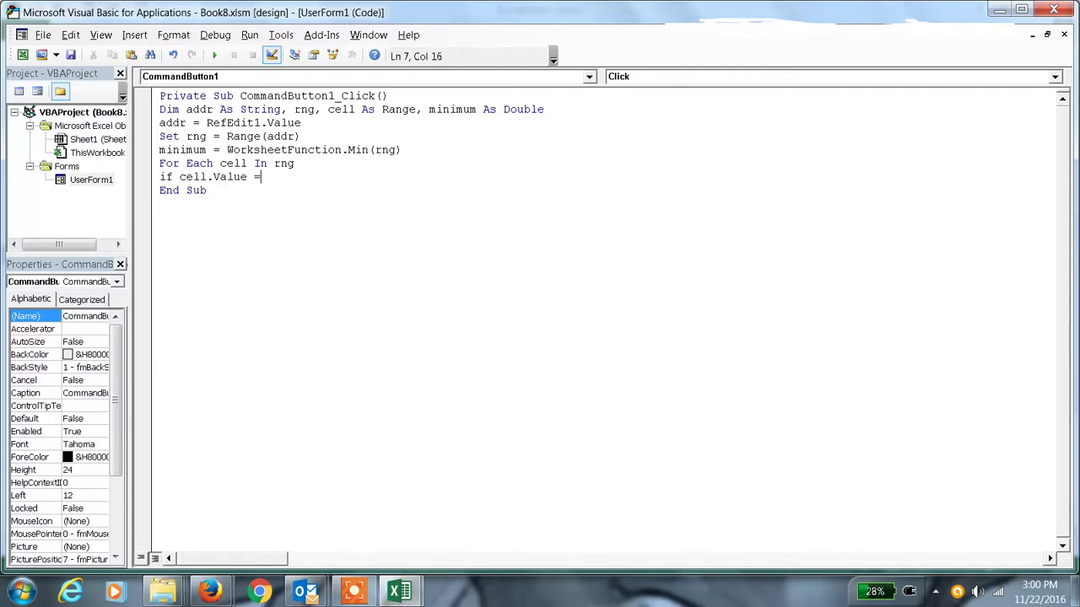
type(" minimum t")
type("hen")
type(" cell")
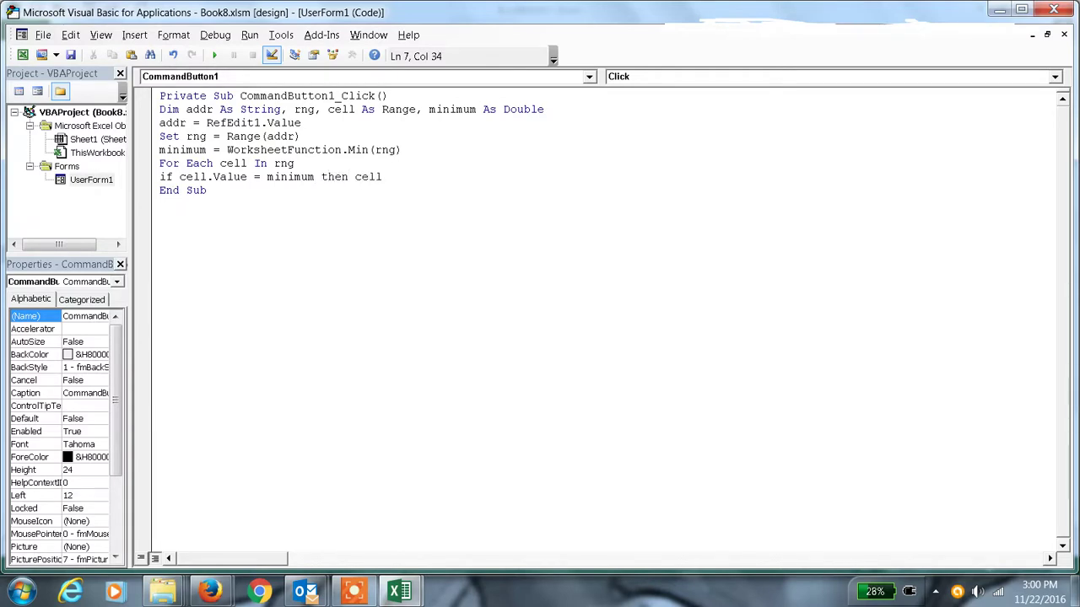
type(".font.")
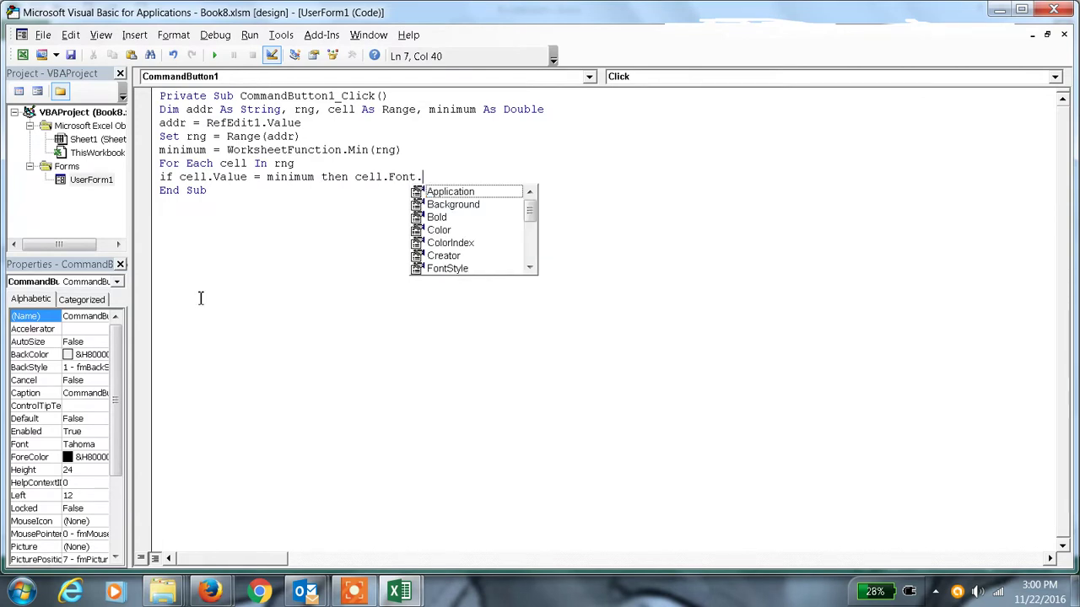
type("color =")
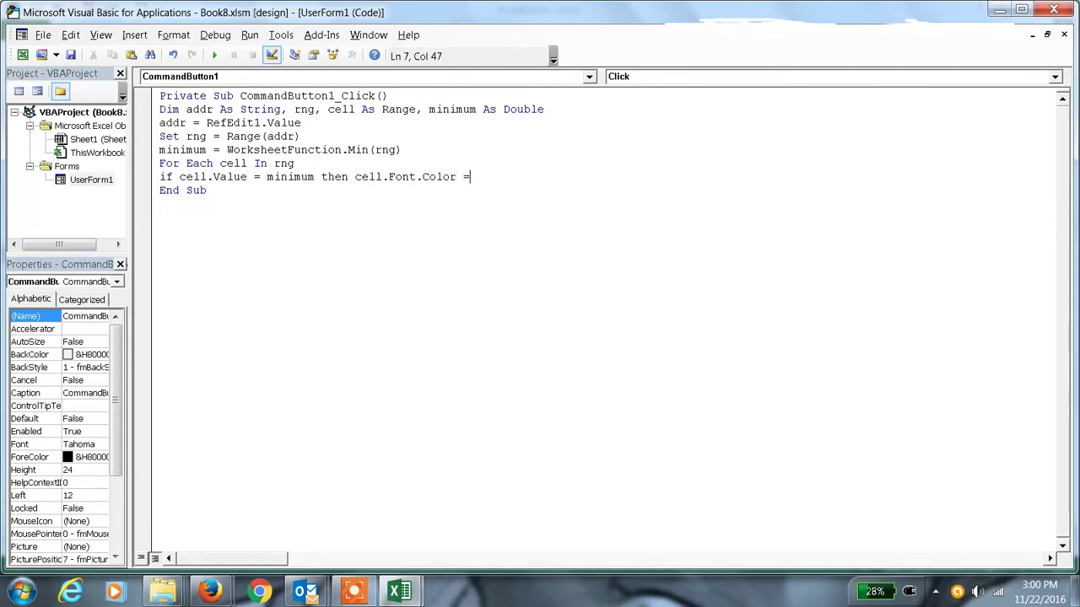
type(" vbred")
key("Return")
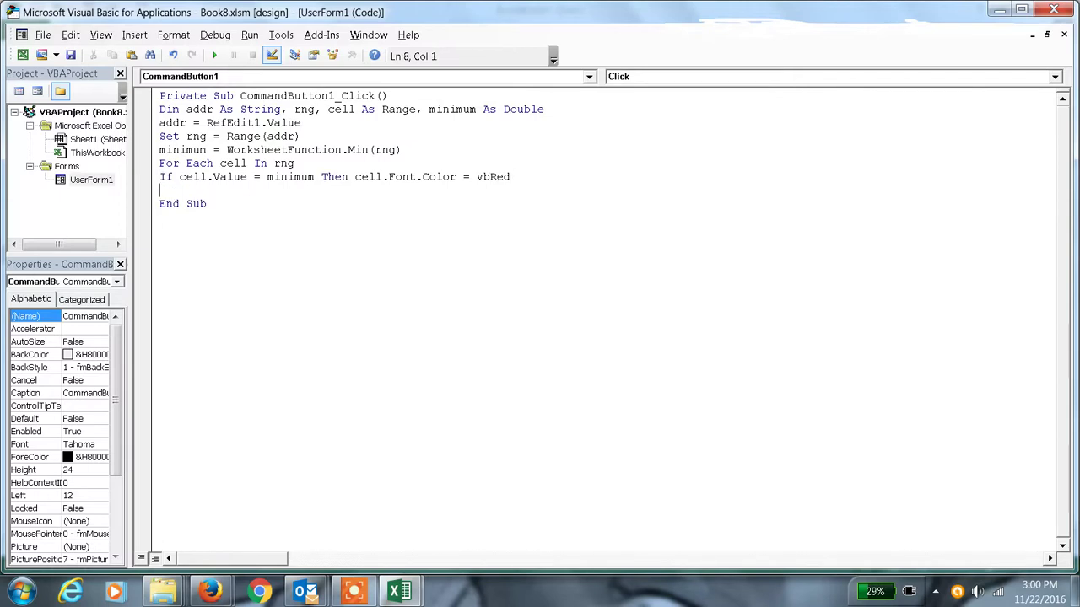
type("next c")
type("ell")
Save, then write Unload Me in a new CommandButton2_Click routine
left_click(71, 55)
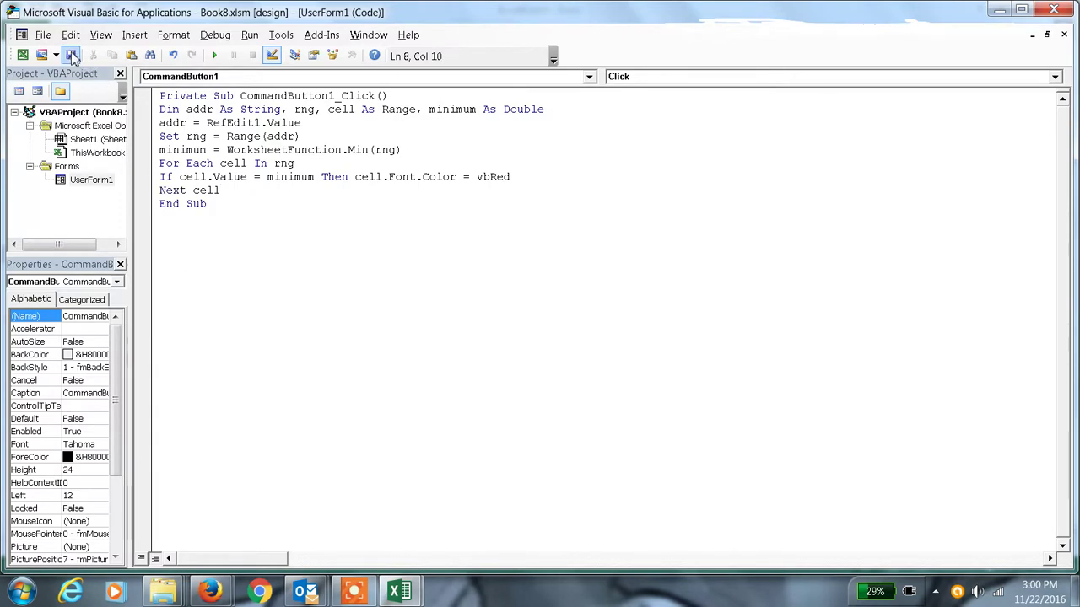
double_click(93, 179)
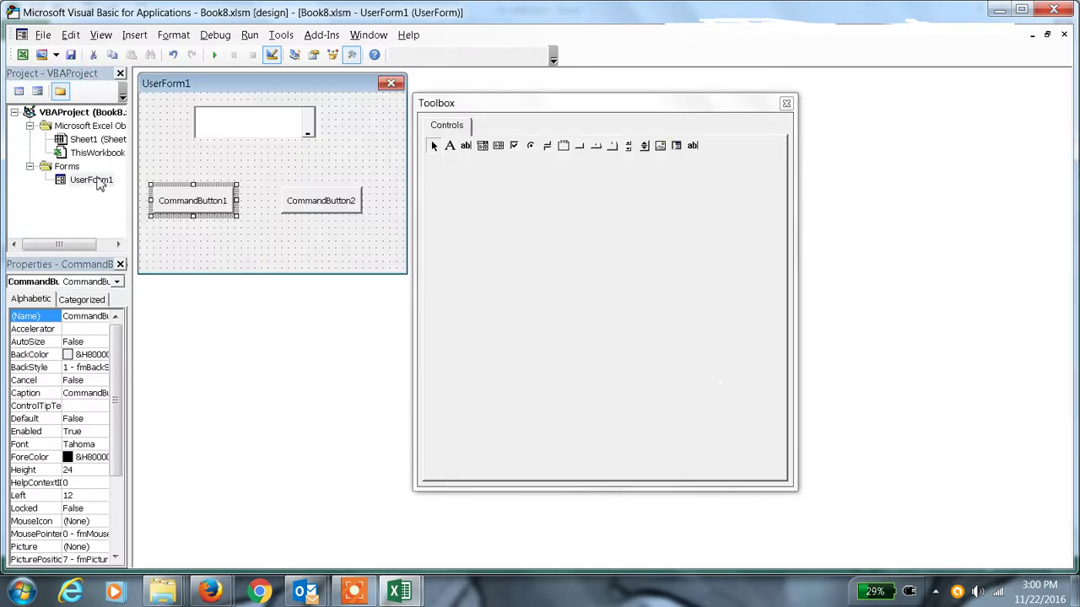
double_click(321, 208)
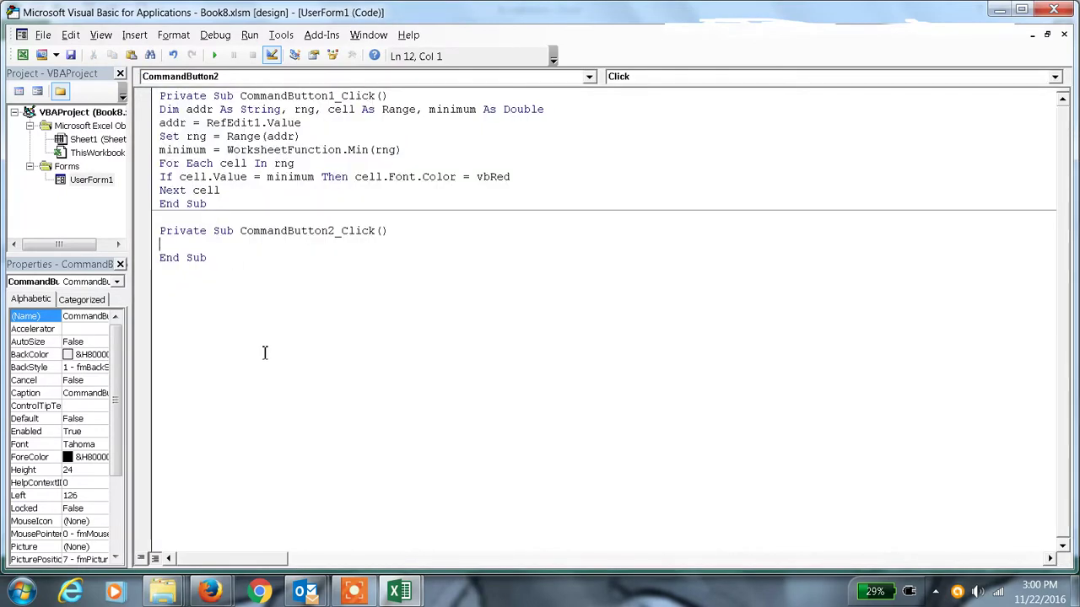
type("u")
type("nload")
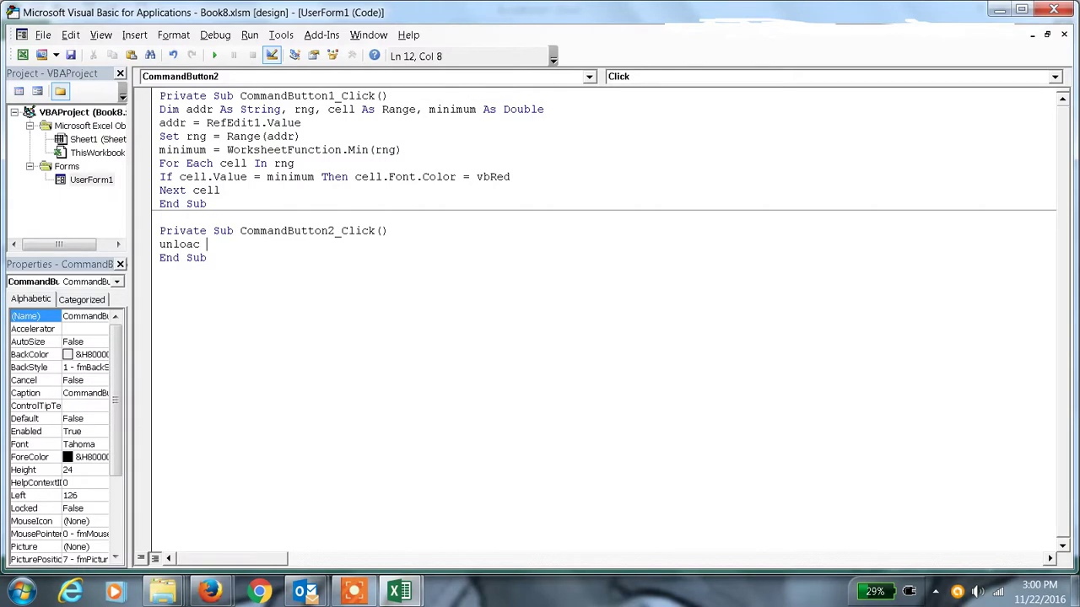
key("BackSpace")
type("d ")
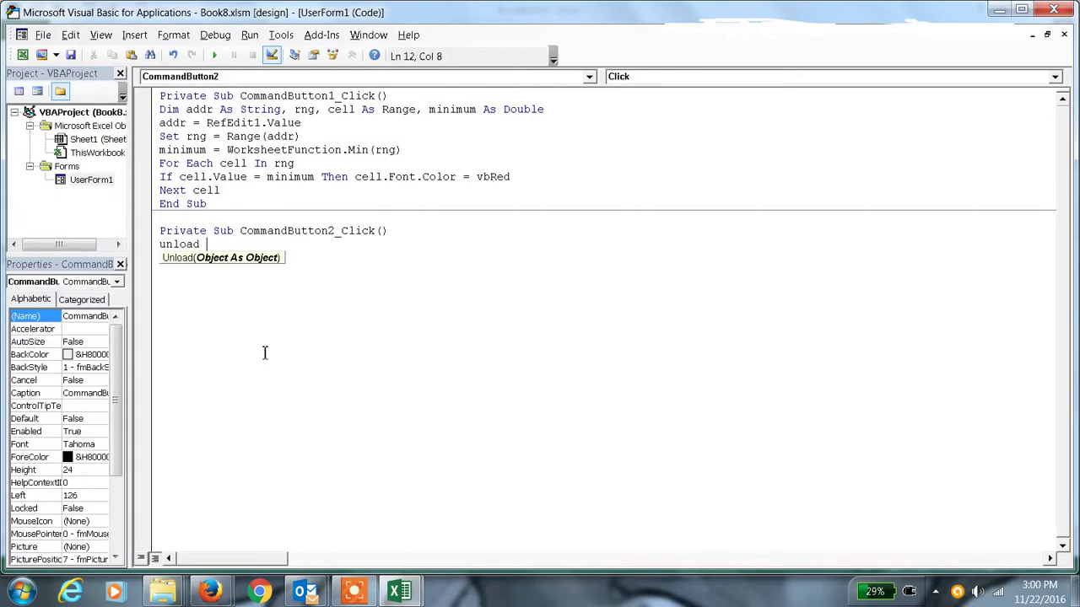
type("me")
Save the workbook and switch UserForm1 back to its code view
left_click(71, 55)
right_click(90, 180)
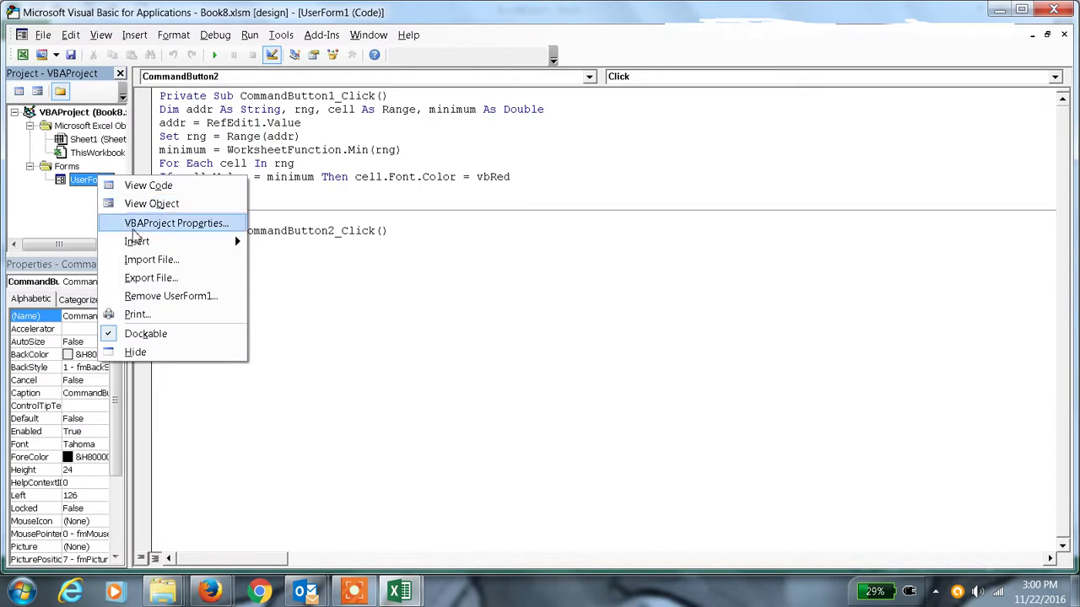
left_click(140, 187)
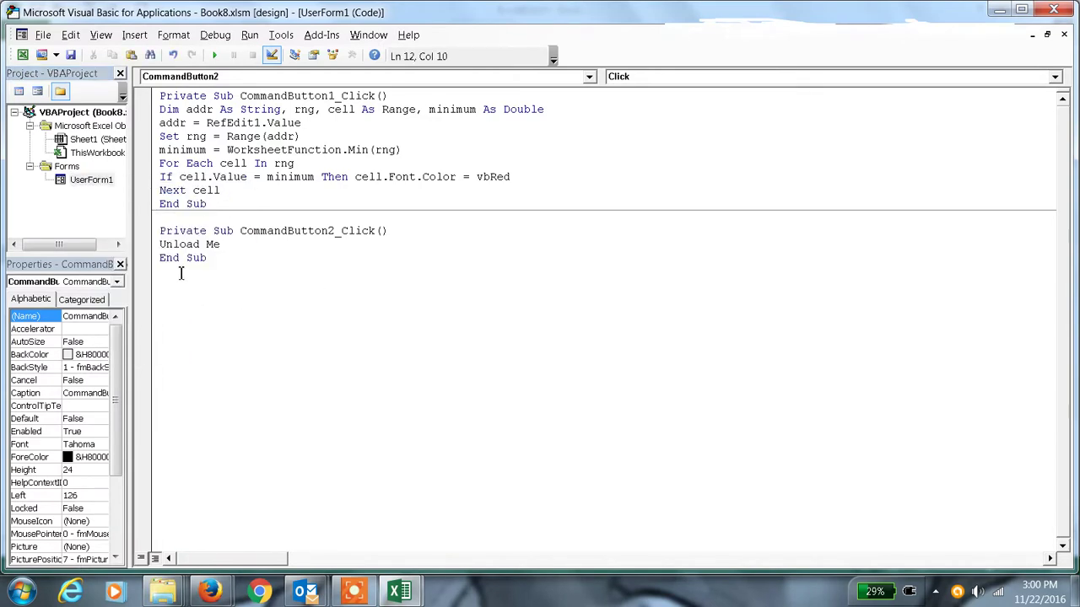
double_click(105, 181)
left_click(244, 169)
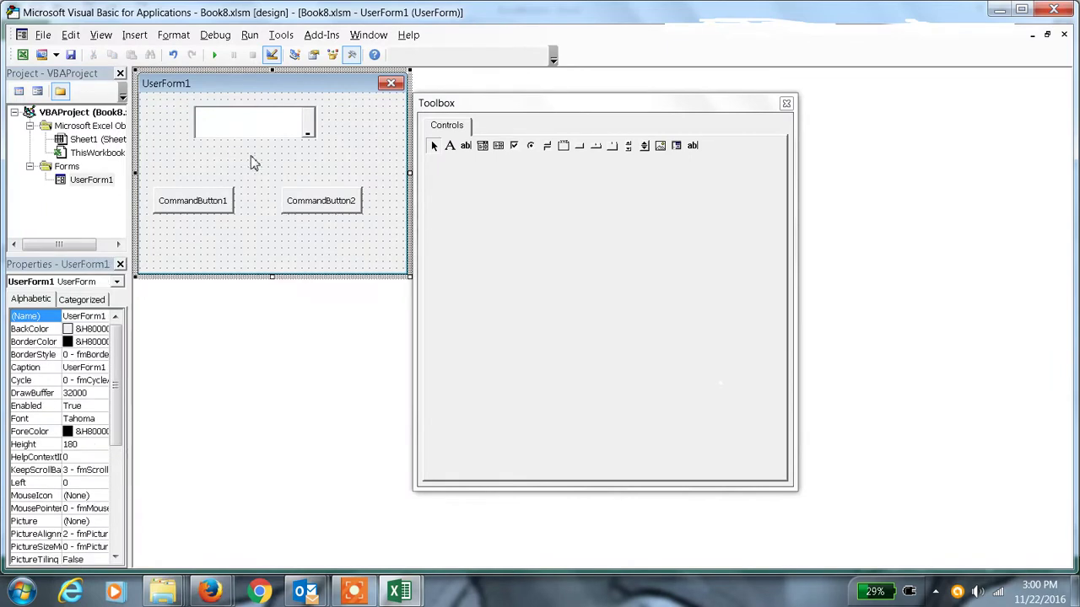
right_click(86, 186)
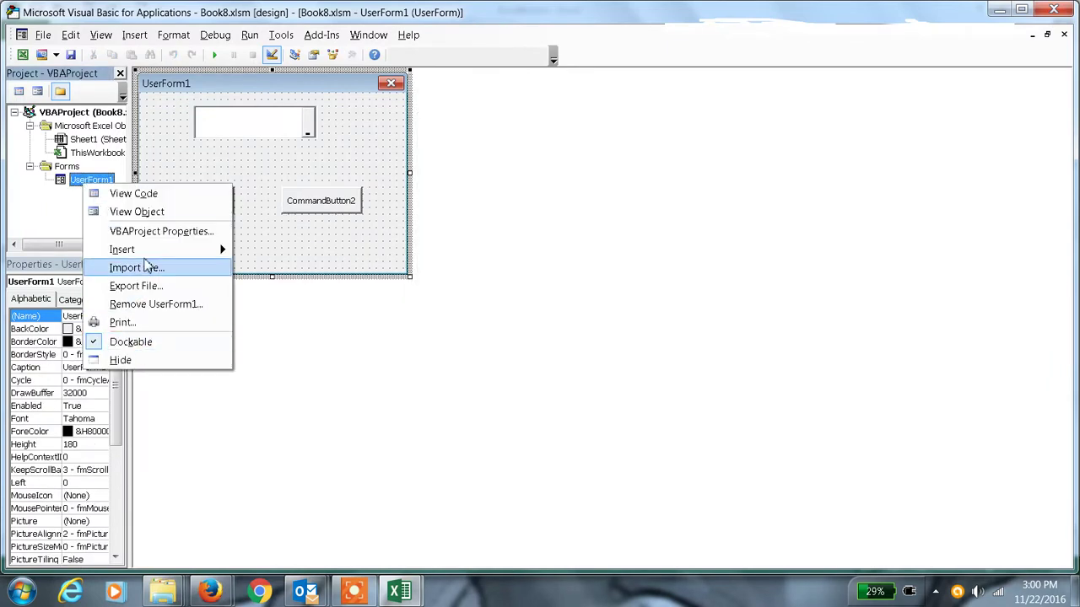
left_click(149, 196)
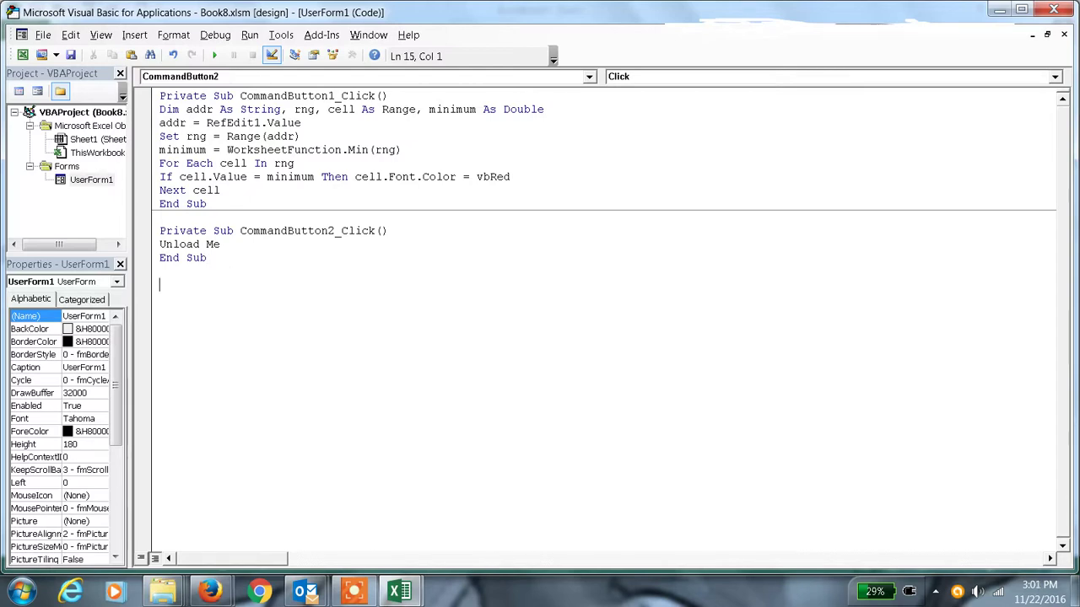
Add an empty Private Sub UserForm_Initialize() below the button routines, fixing the stray 0
type("p")
type("rivate ")
type("su")
type("b us")
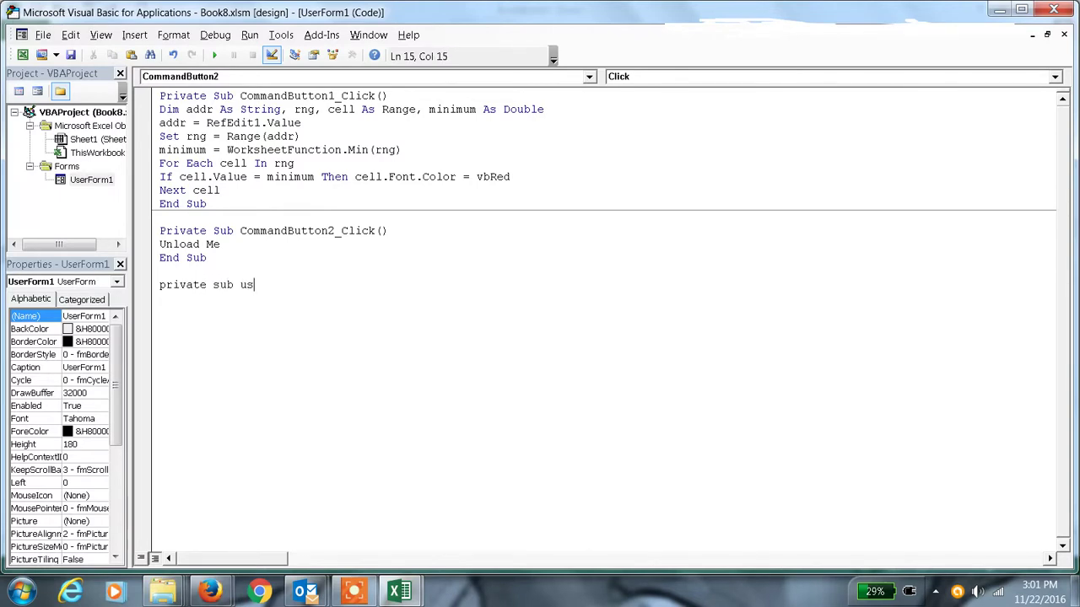
type("erform_initi")
type("al")
type("(")
type("0")
key("Return")
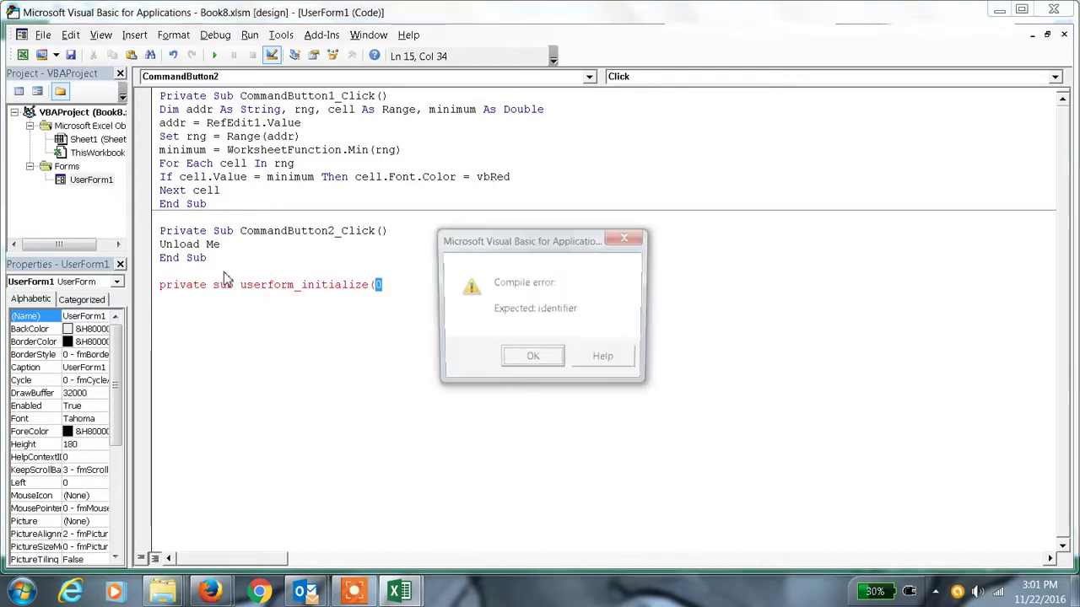
left_click(525, 363)
key("BackSpace")
type(")")
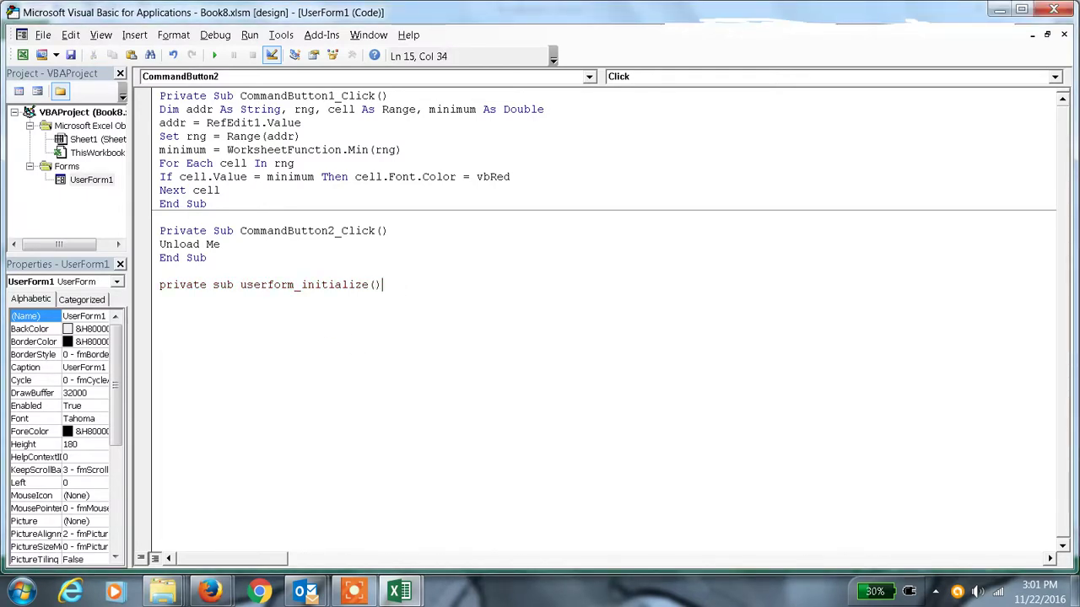
key("Return")
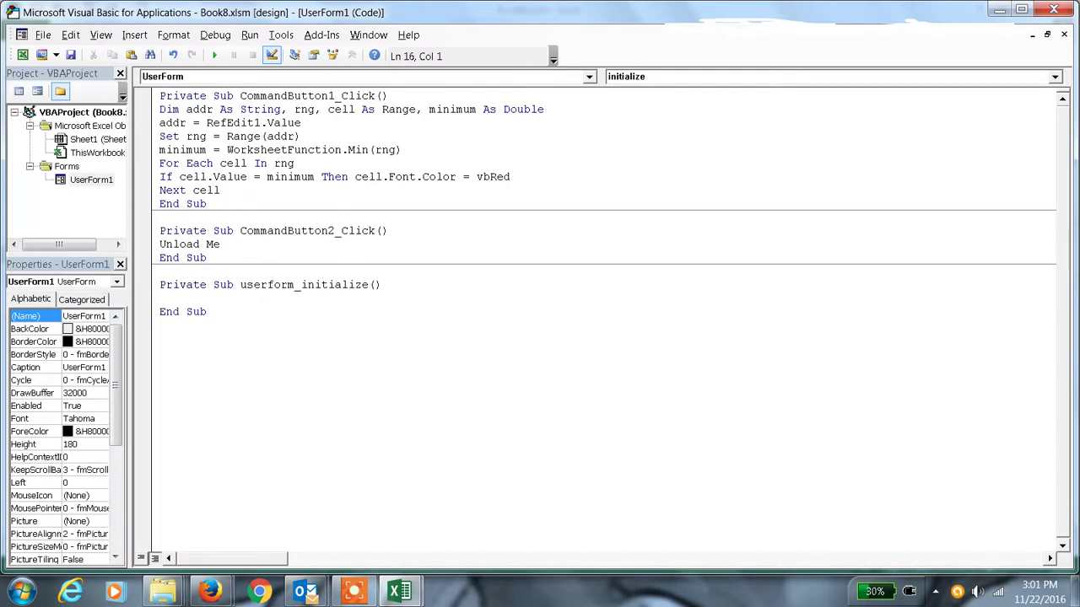
Make initialize set Sheet1 cell fonts to vbBlack and RefEdit1.Text to Selection.Address
type("sheet")
type(".cells")
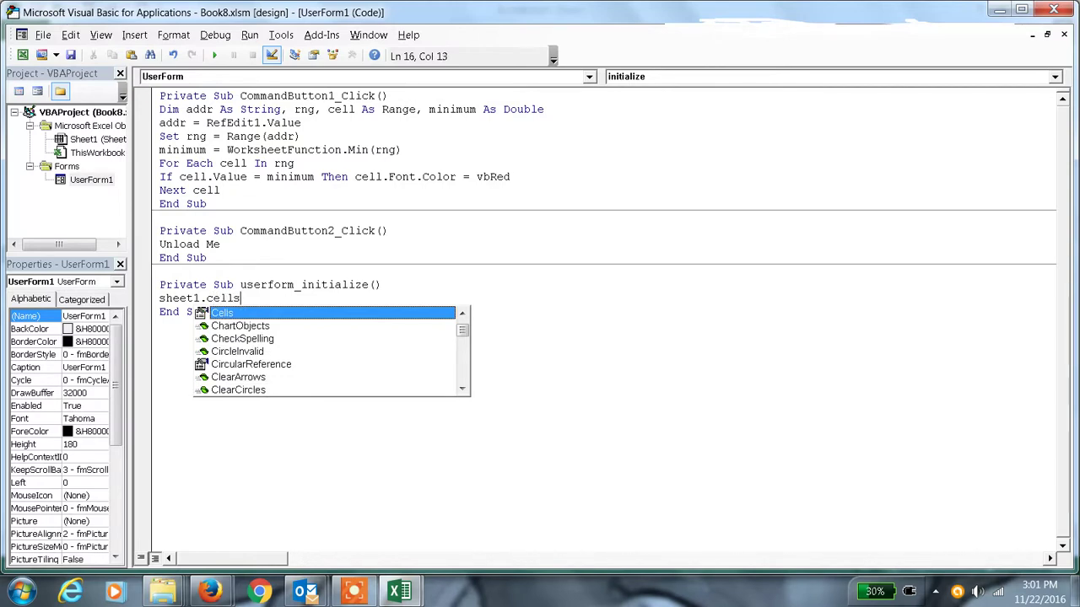
type(".font")
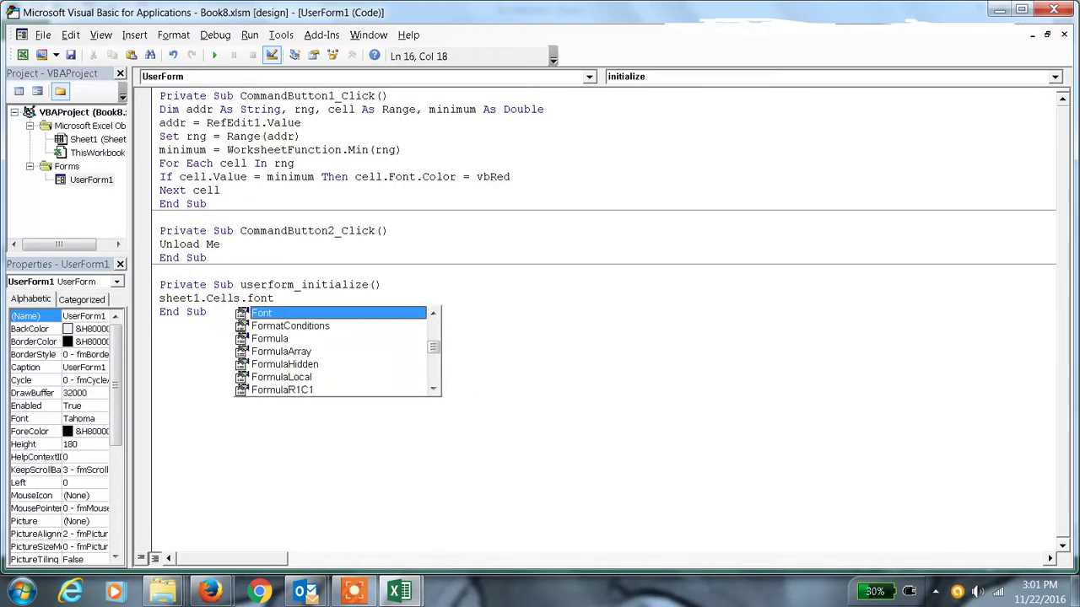
type(".color =")
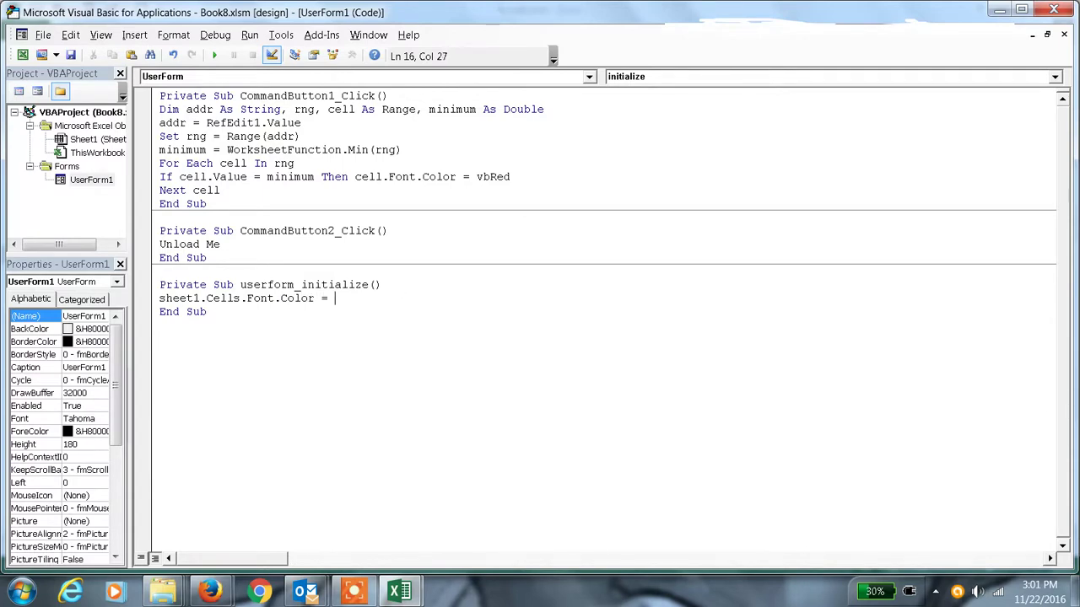
type(" b ")
type("b")
key("Return")
type("user")
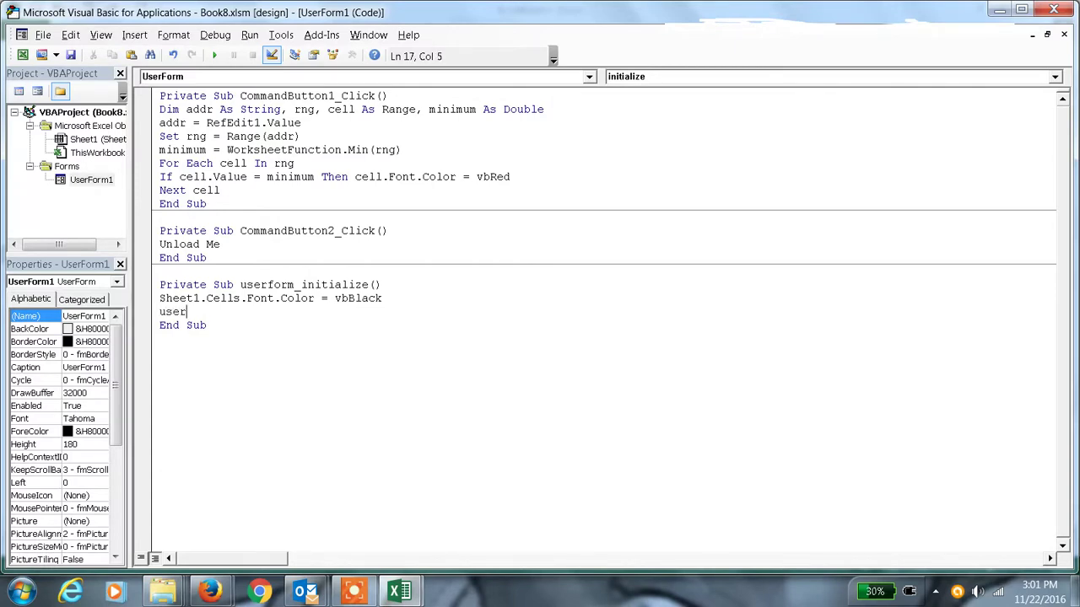
type("form")
type("1.r")
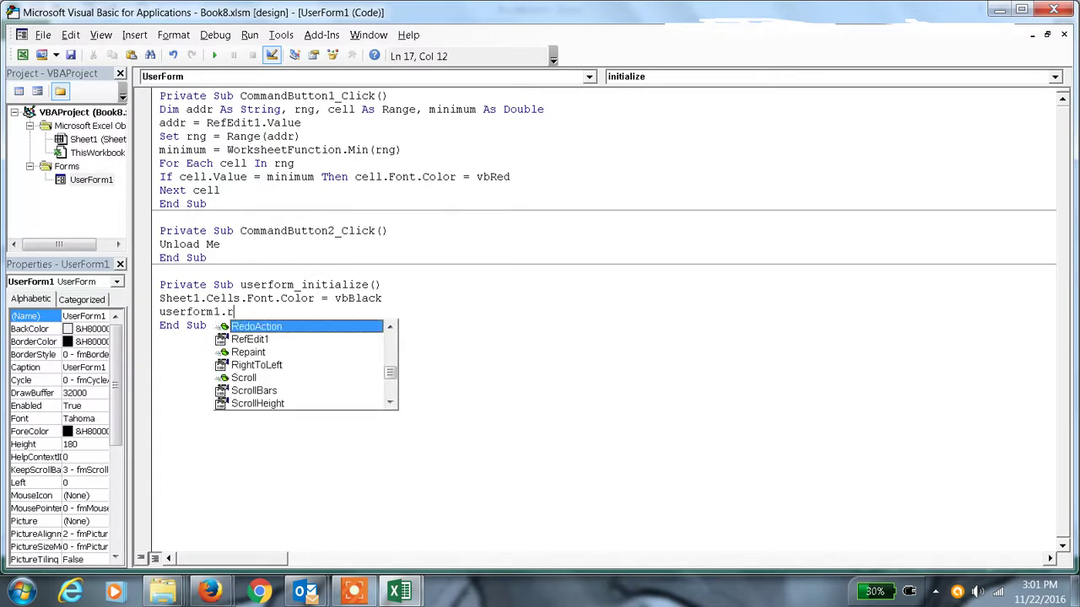
type("efedit1")
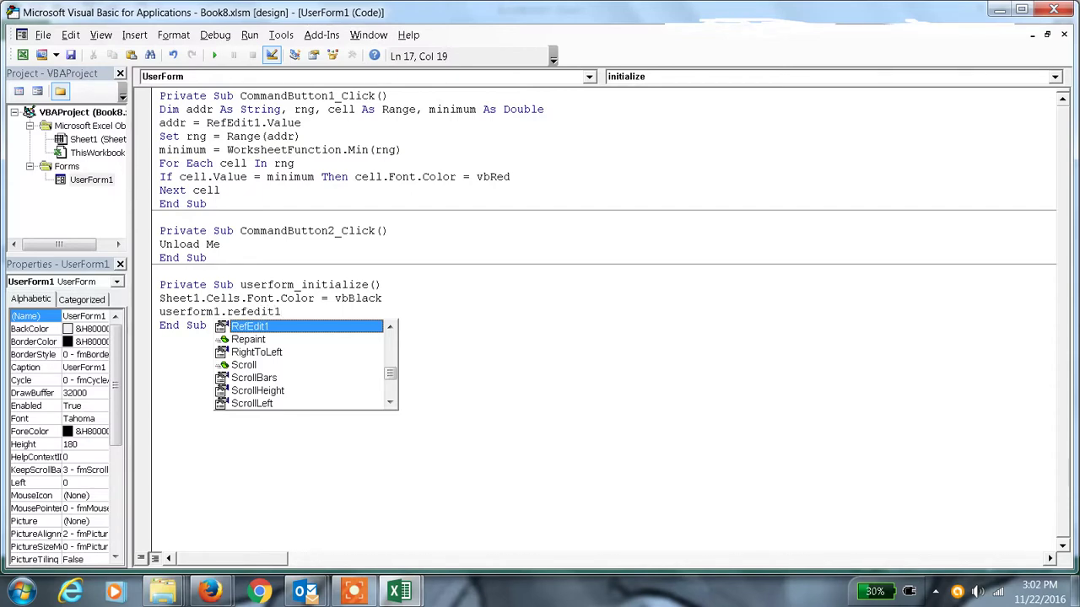
type(".te")
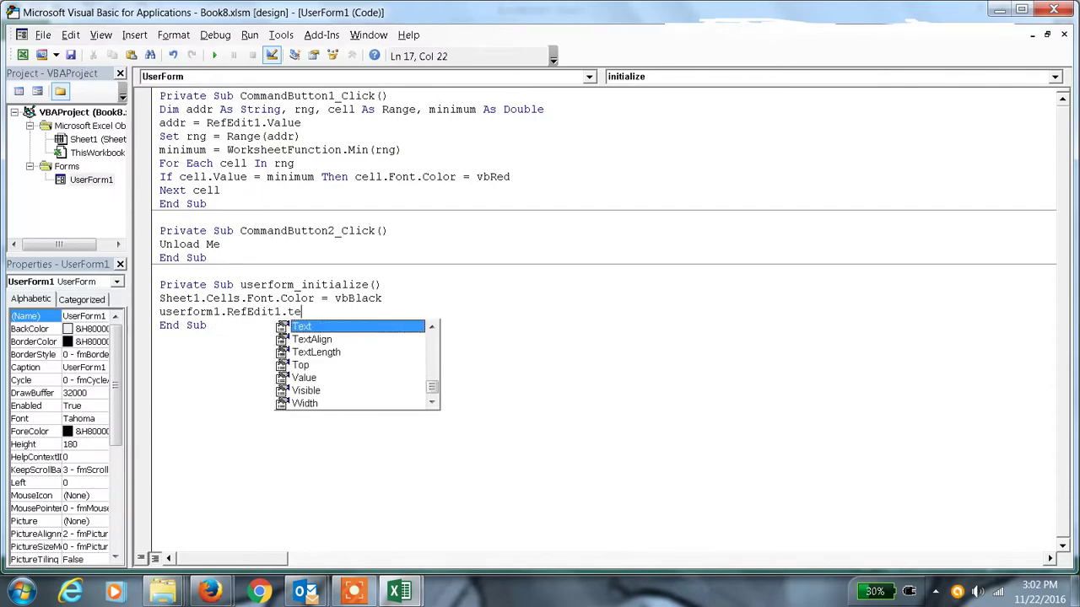
type("xt")
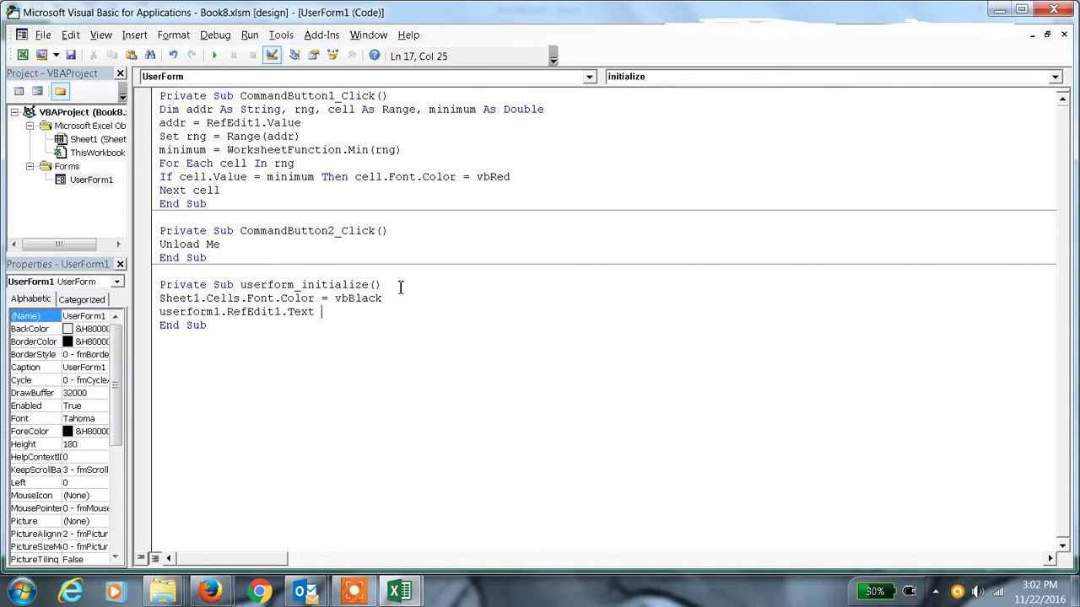
type(" lec")
type("address")
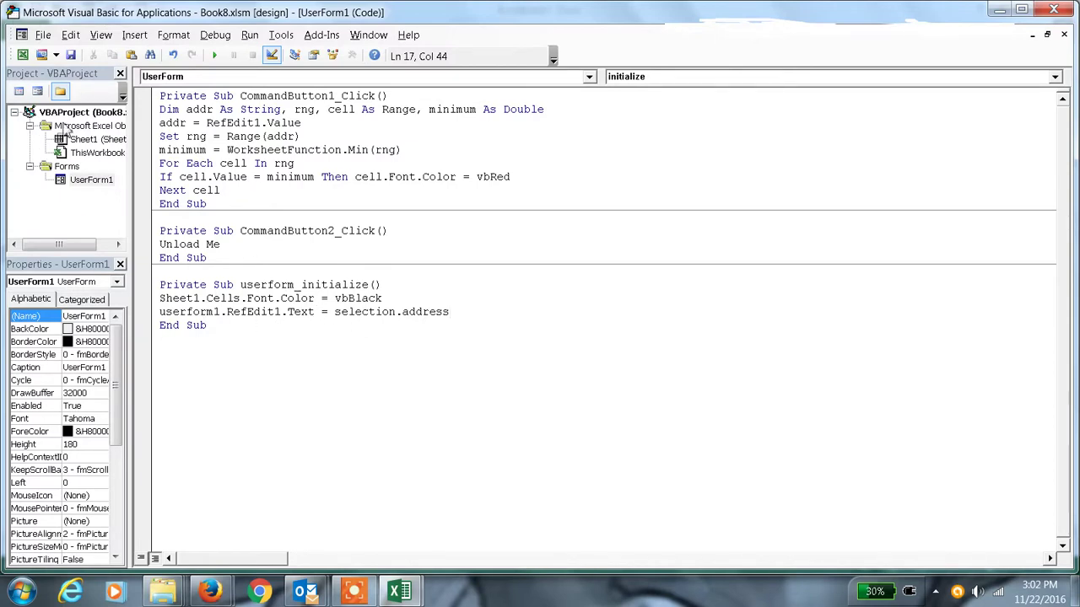
Commit the final code line and close the editor back to Excel
left_click(71, 55)
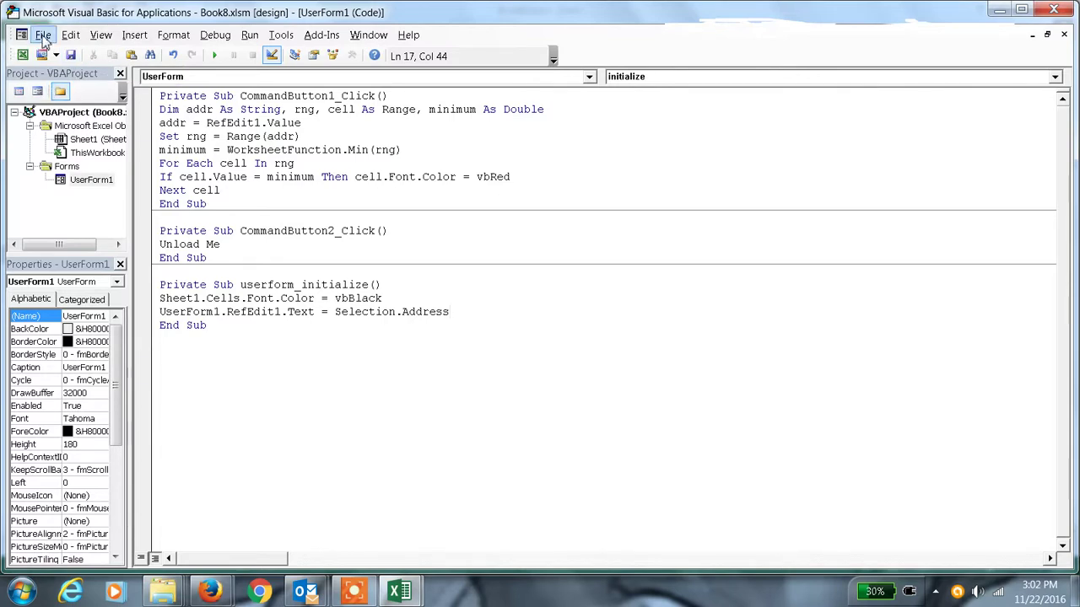
left_click(43, 35)
left_click(50, 149)
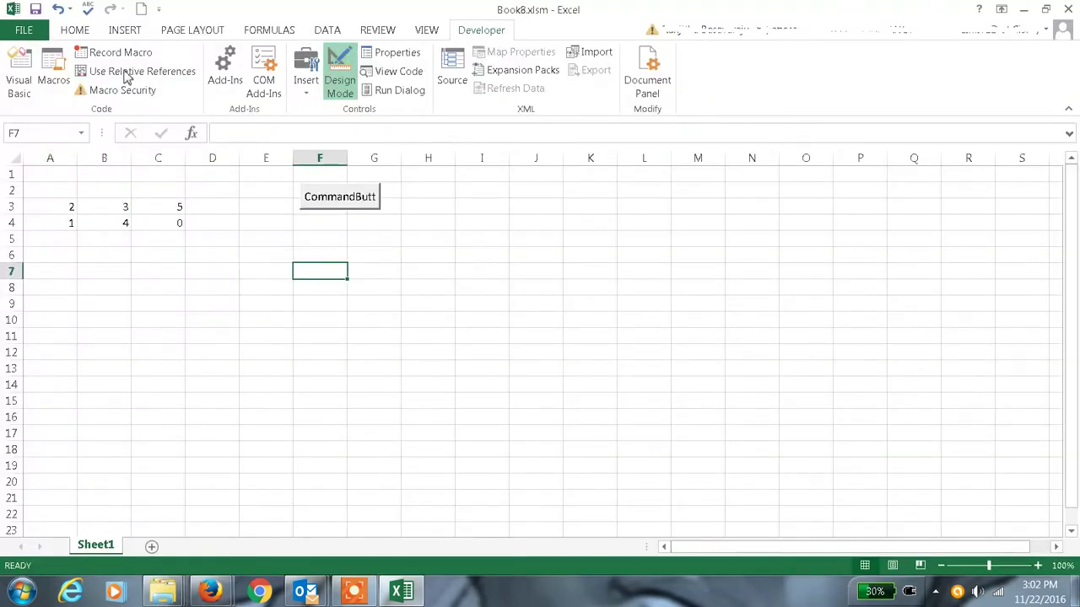
Rename UserForm1's button captions to 'Go' and 'cancel'
left_click(19, 84)
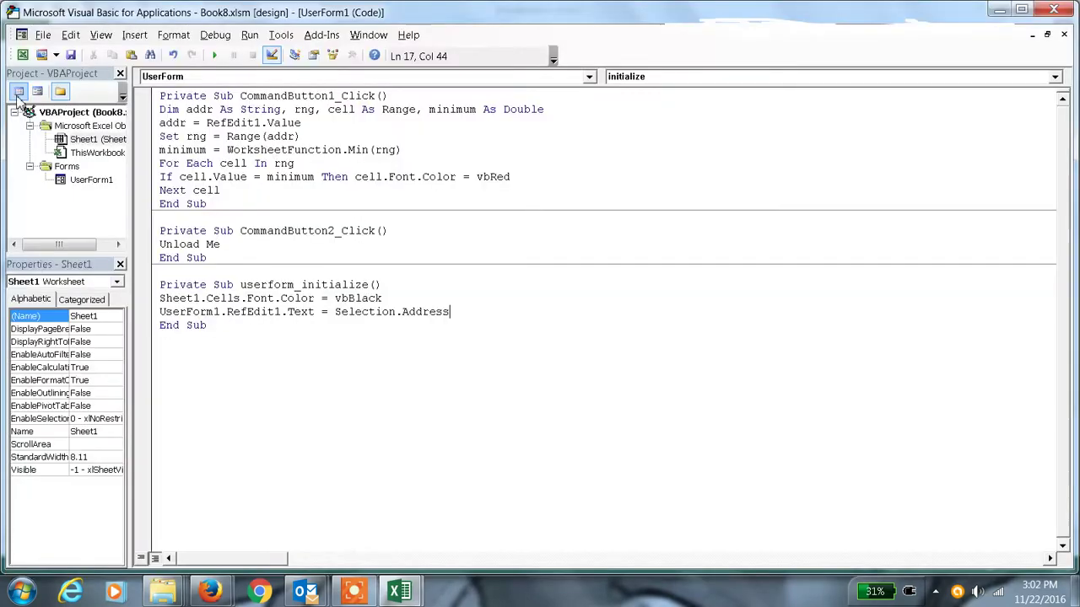
double_click(93, 181)
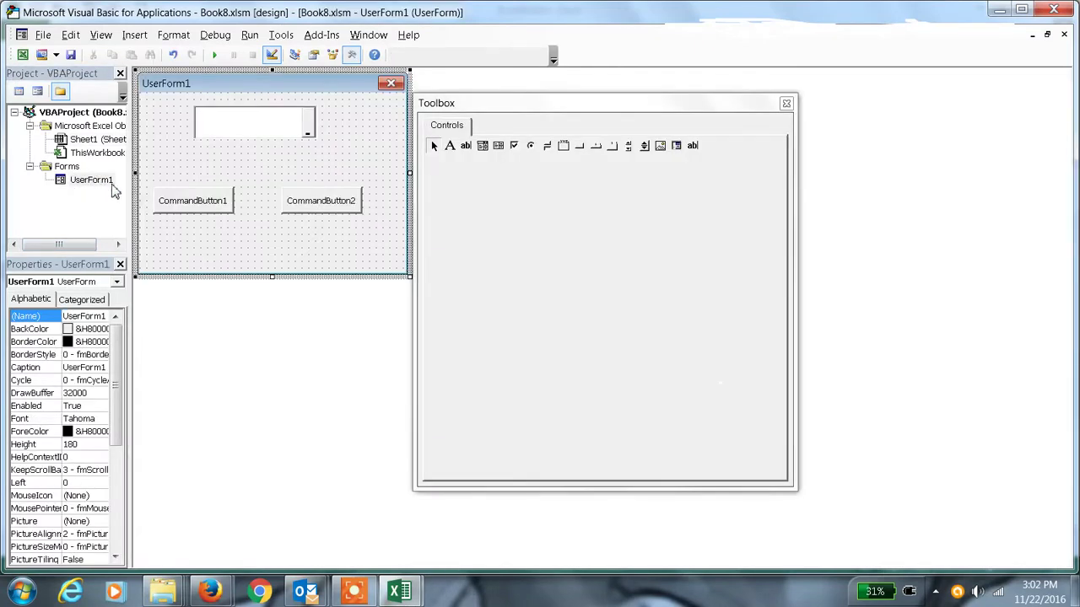
left_click(198, 210)
left_click(197, 211)
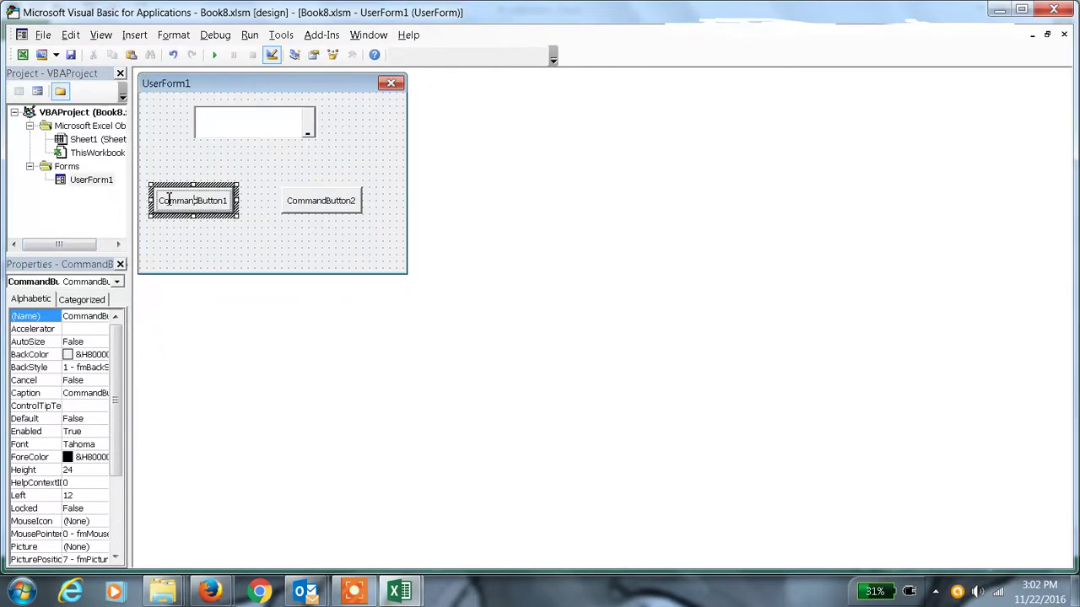
left_click_drag(159, 201, 229, 201)
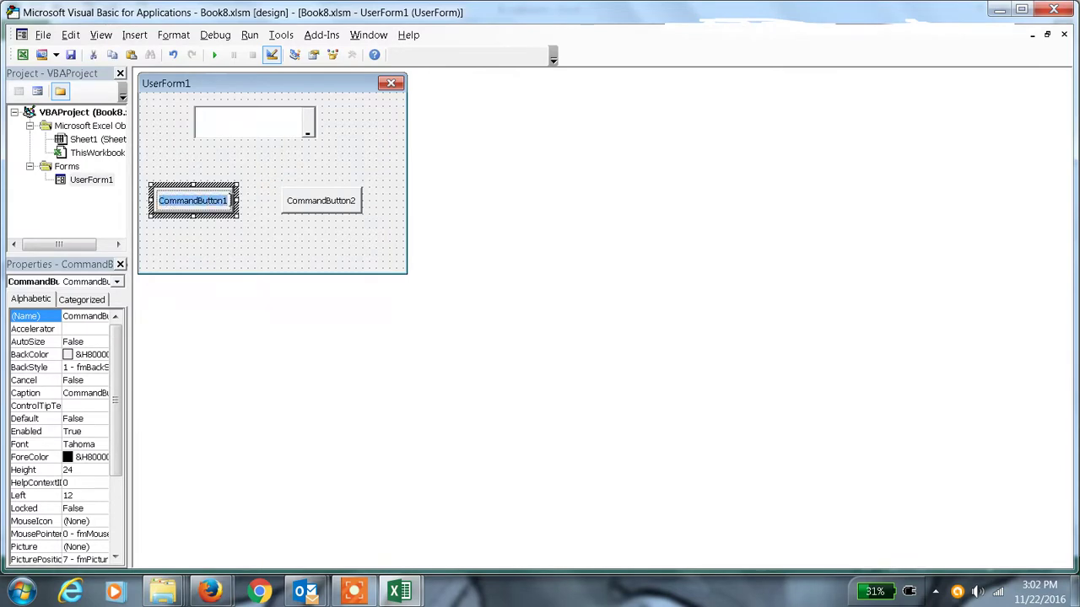
type("Go")
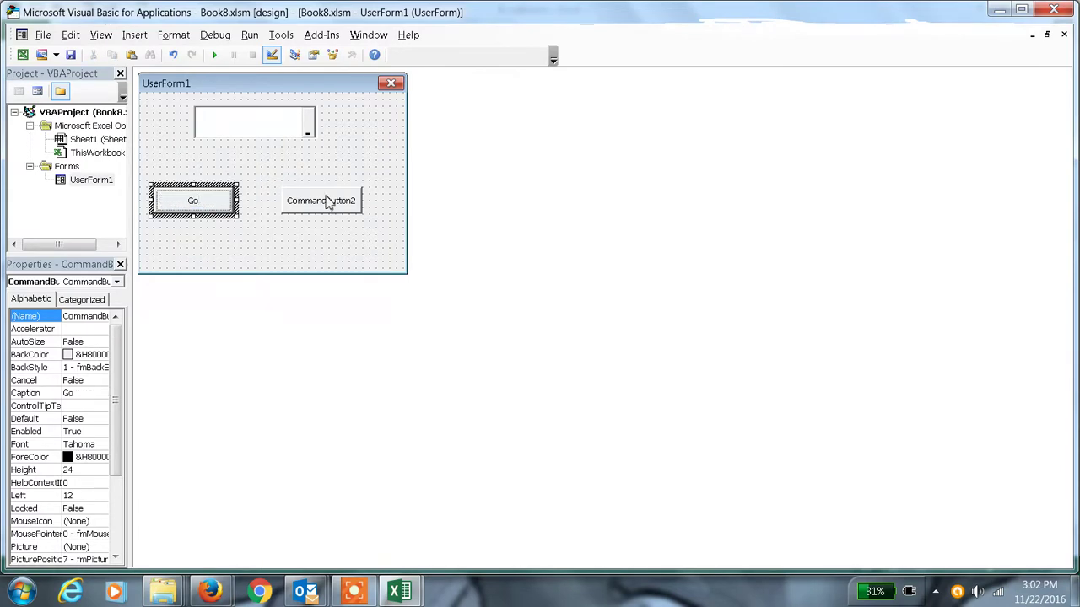
left_click(325, 202)
left_click_drag(290, 203, 355, 203)
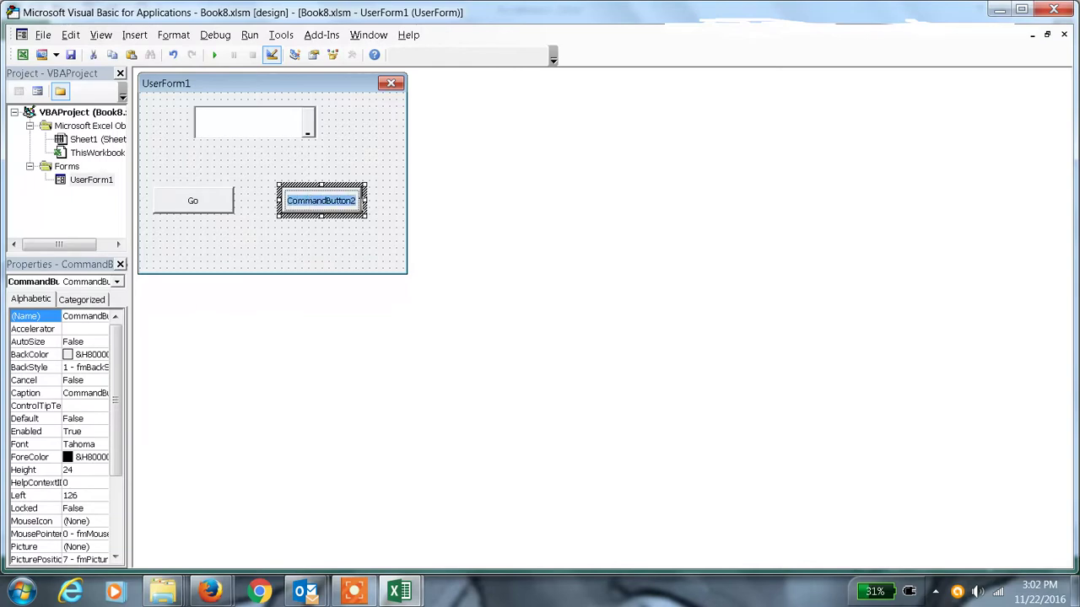
type("cancel")
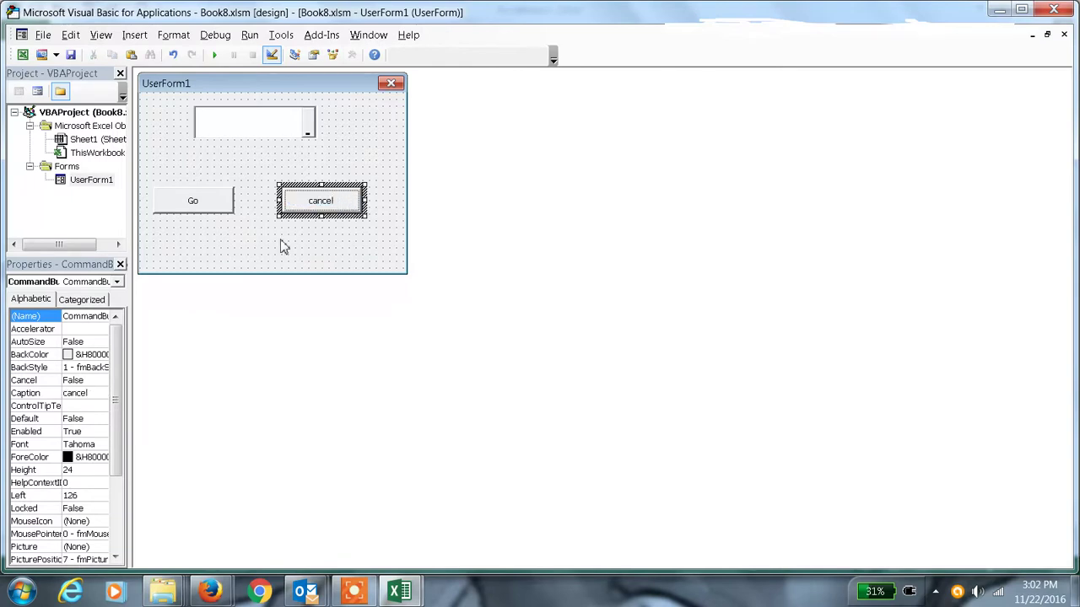
left_click(282, 244)
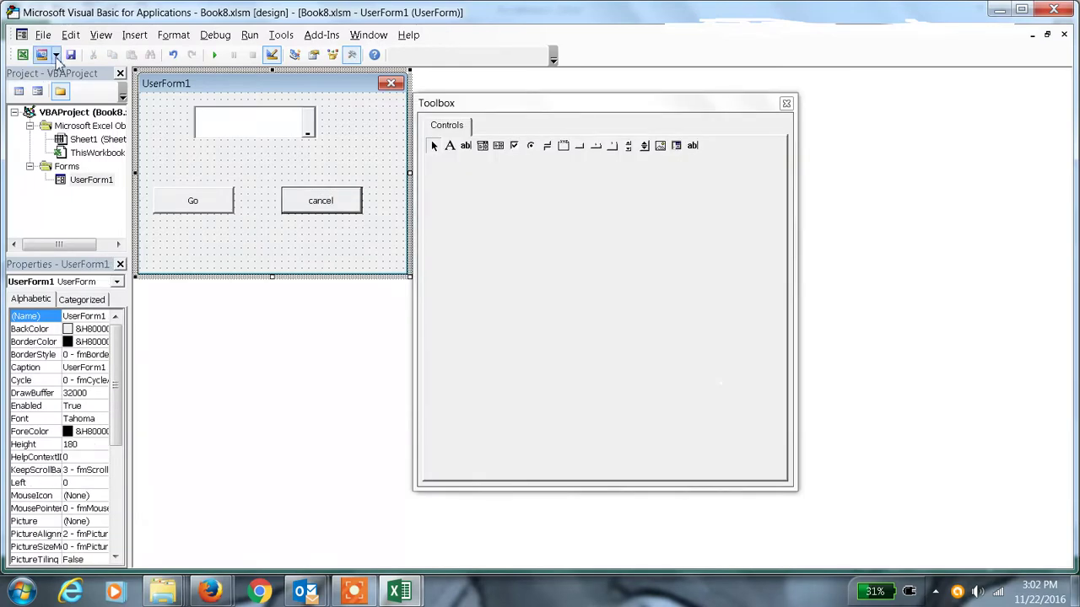
Close the editor and Excel, then reopen Book8.xlsm
left_click(42, 35)
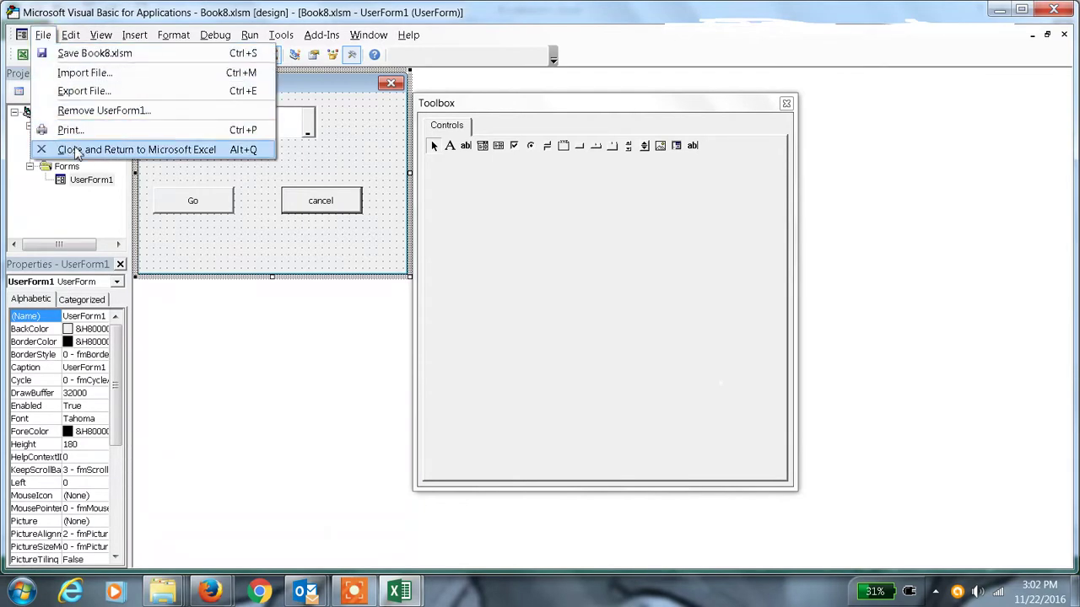
left_click(107, 152)
left_click(1068, 9)
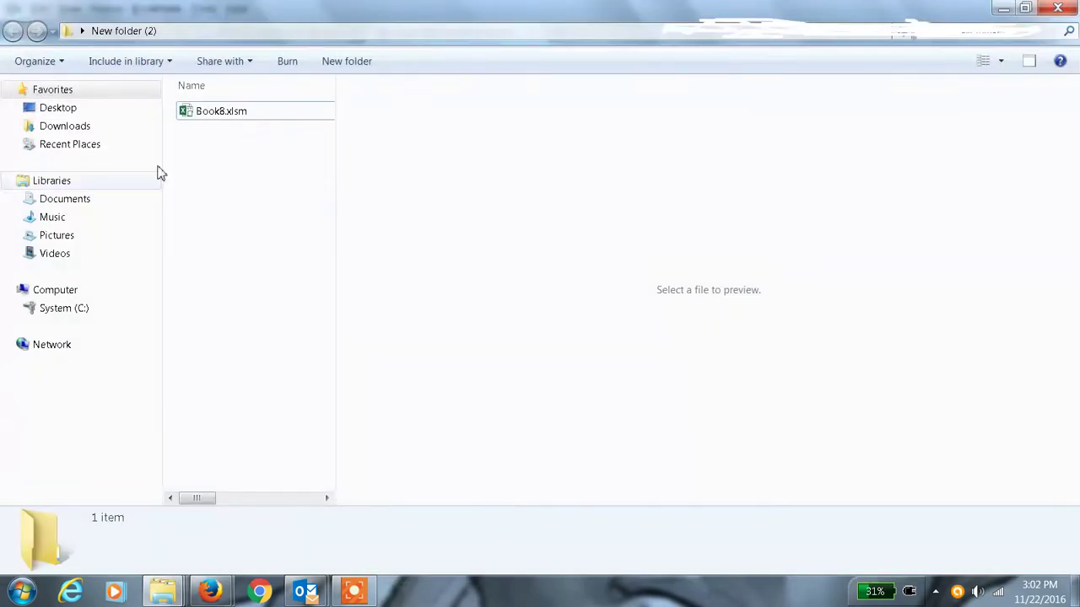
double_click(215, 113)
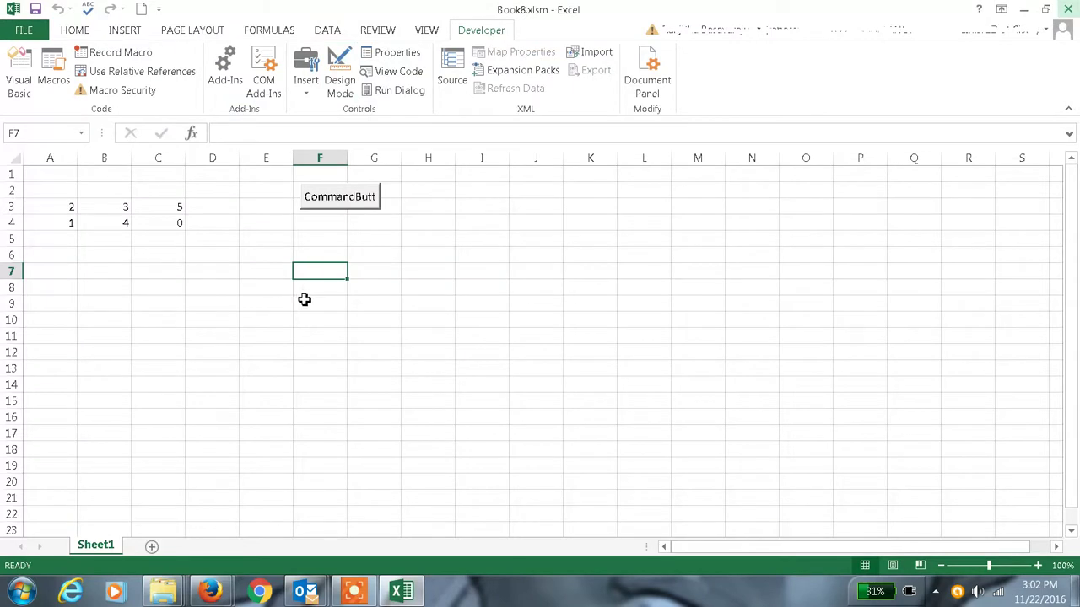
Run the minimum-value form on A3:C4 so the 0 in C4 turns red, then close it
left_click(357, 202)
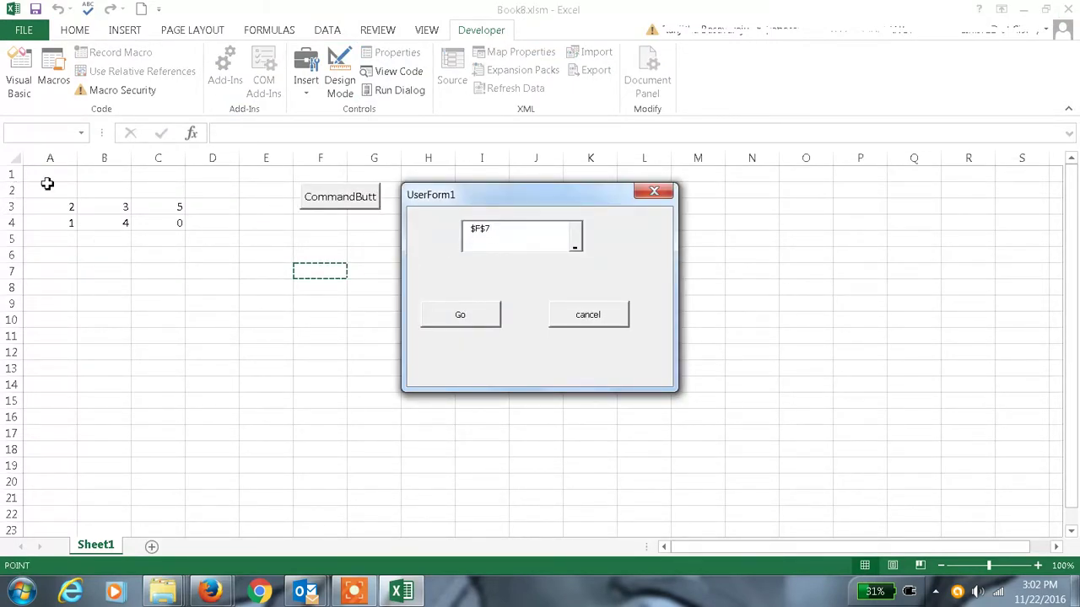
left_click_drag(53, 205, 163, 221)
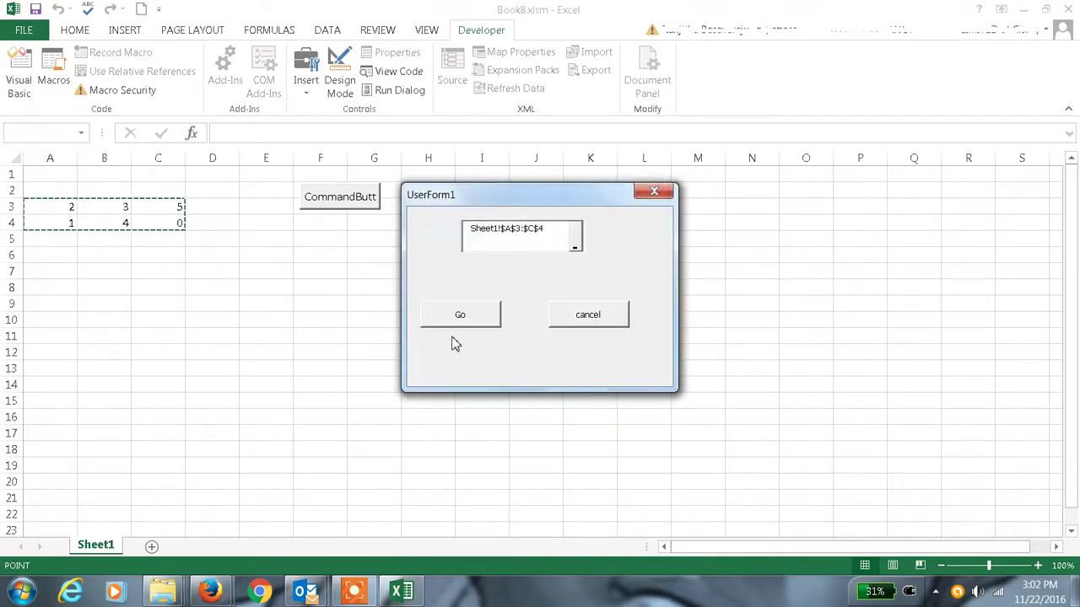
left_click(469, 320)
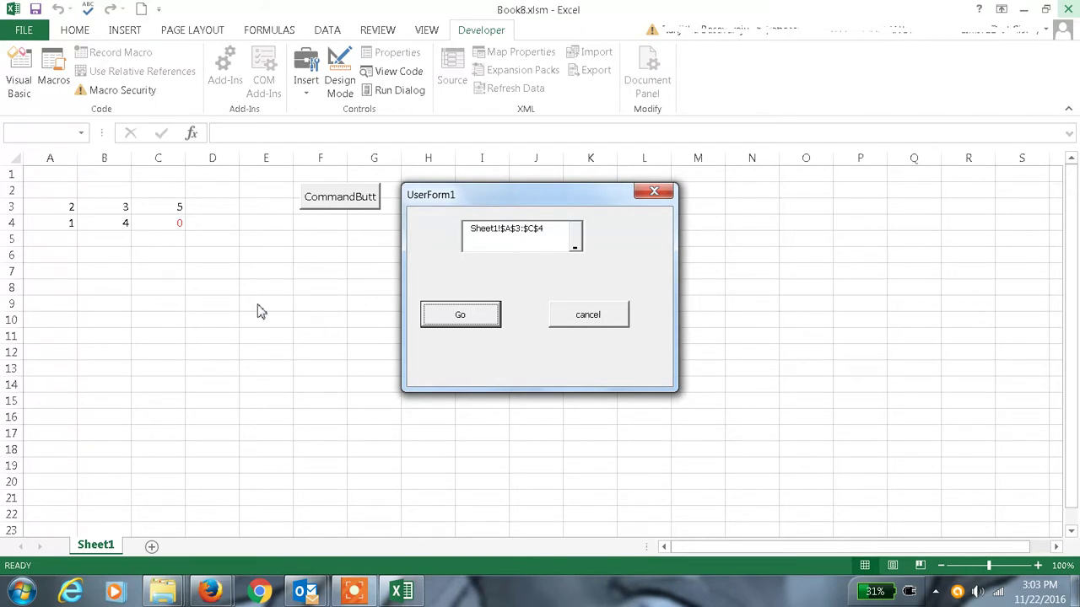
left_click(622, 323)
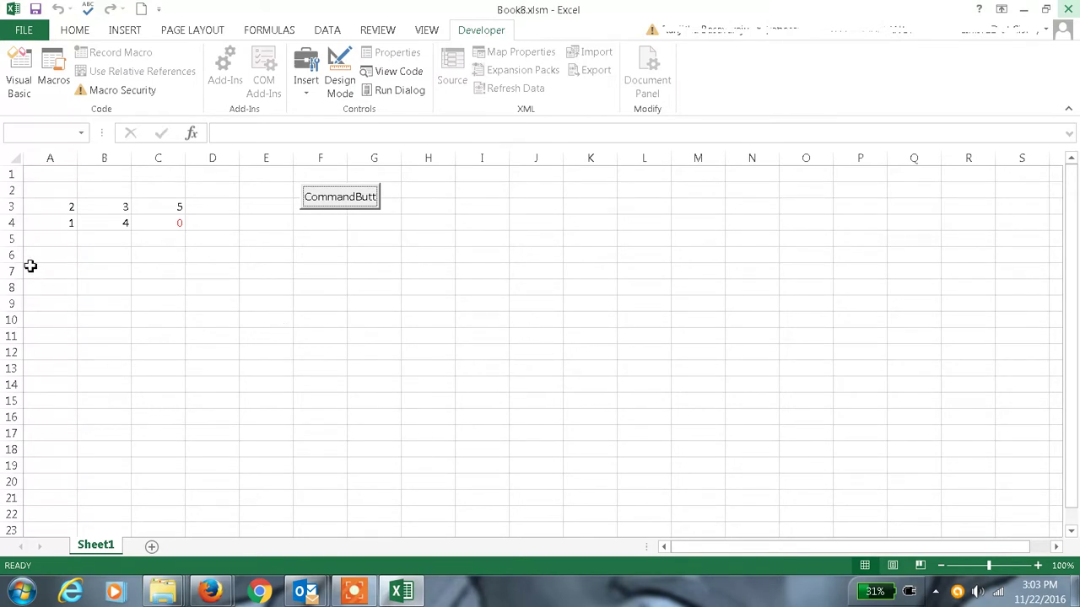
Change the value in cell C4 to 9
left_click(140, 223)
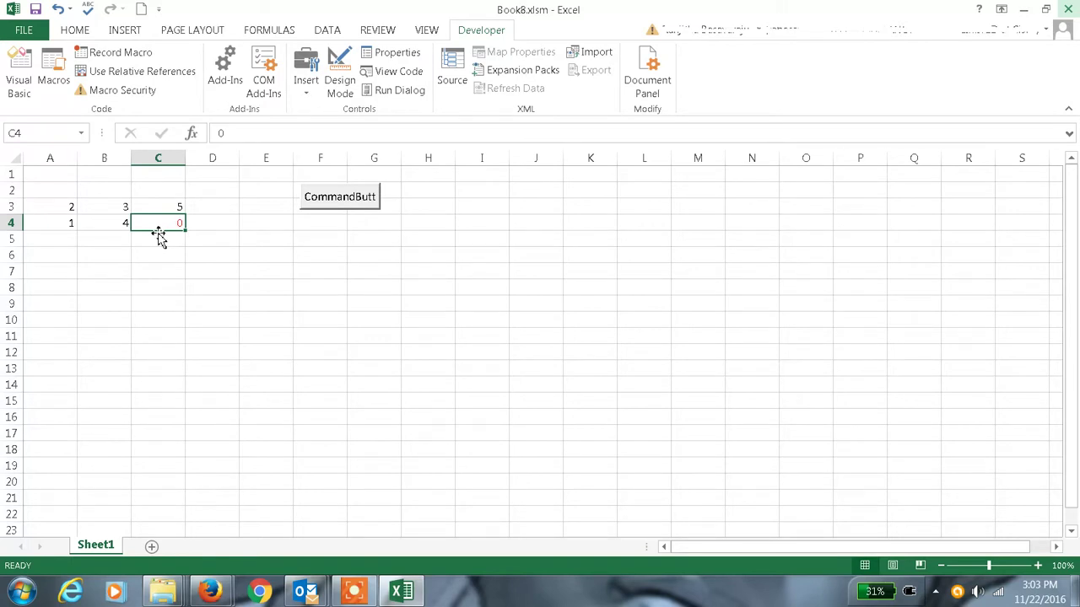
left_click(104, 220)
left_click(65, 222)
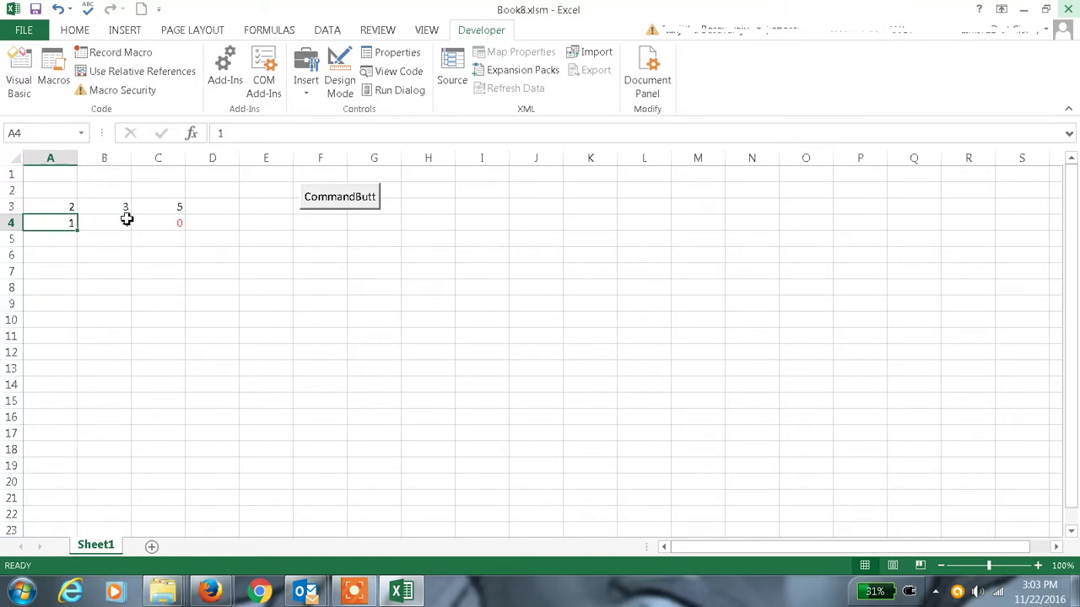
left_click(159, 222)
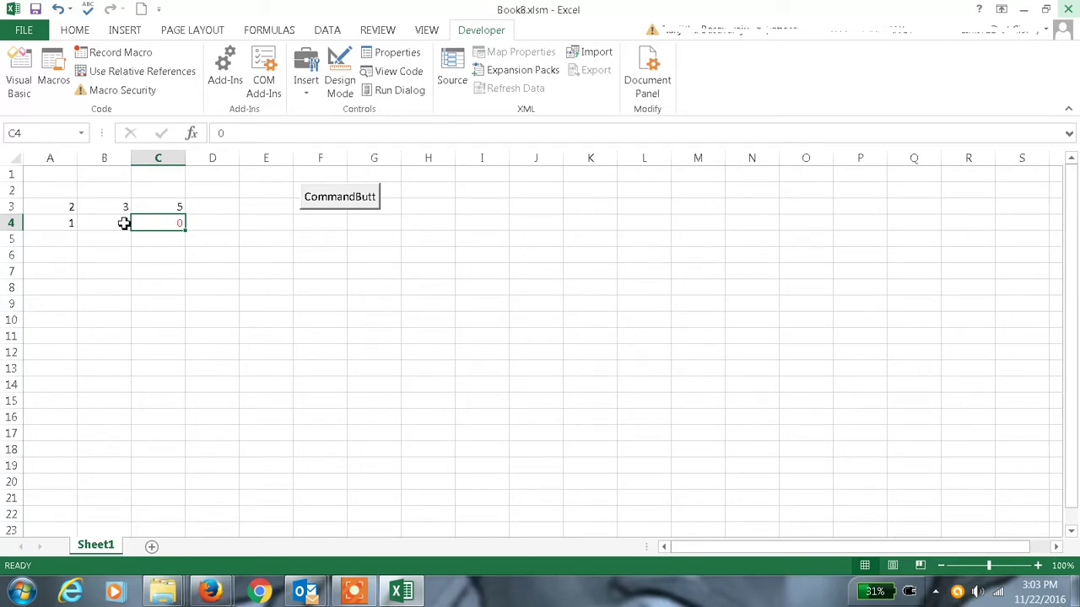
type("9")
key("Return")
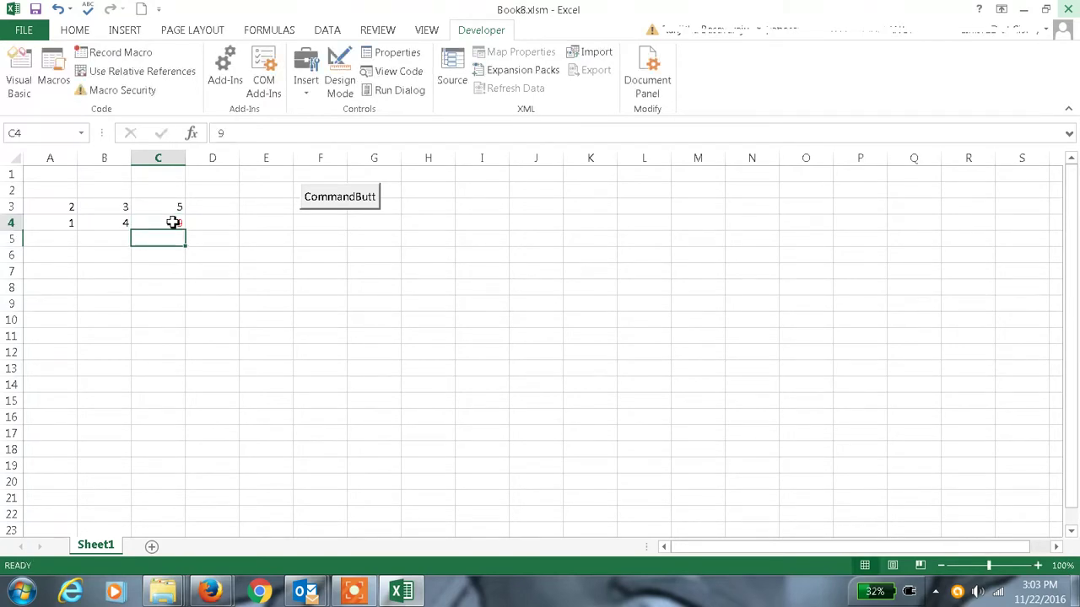
With C4 selected, launch the minimum-value form and dismiss it without running
left_click(173, 222)
left_click(339, 204)
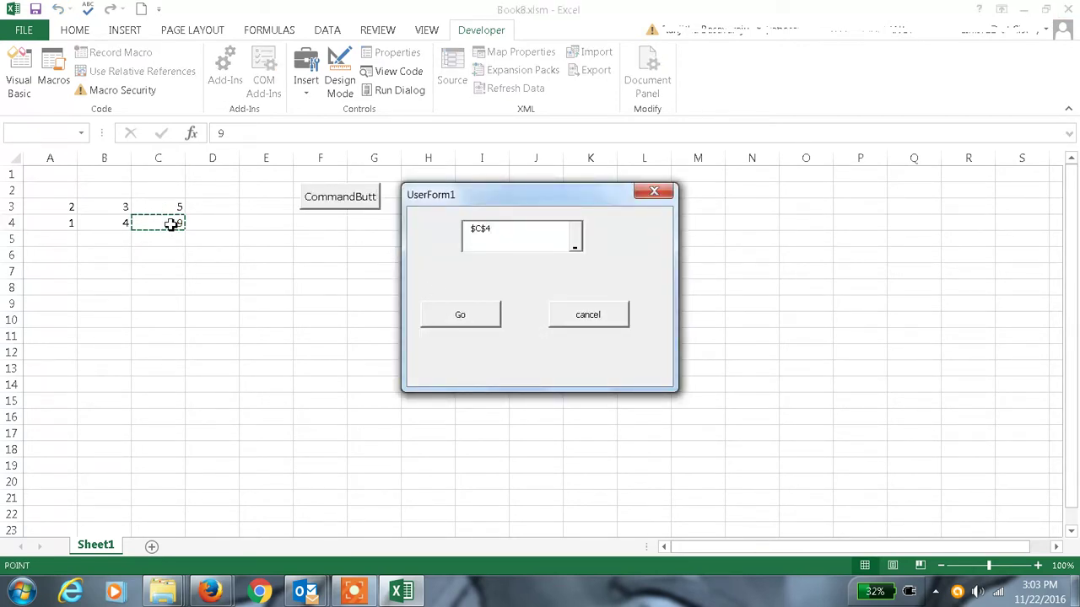
left_click(577, 323)
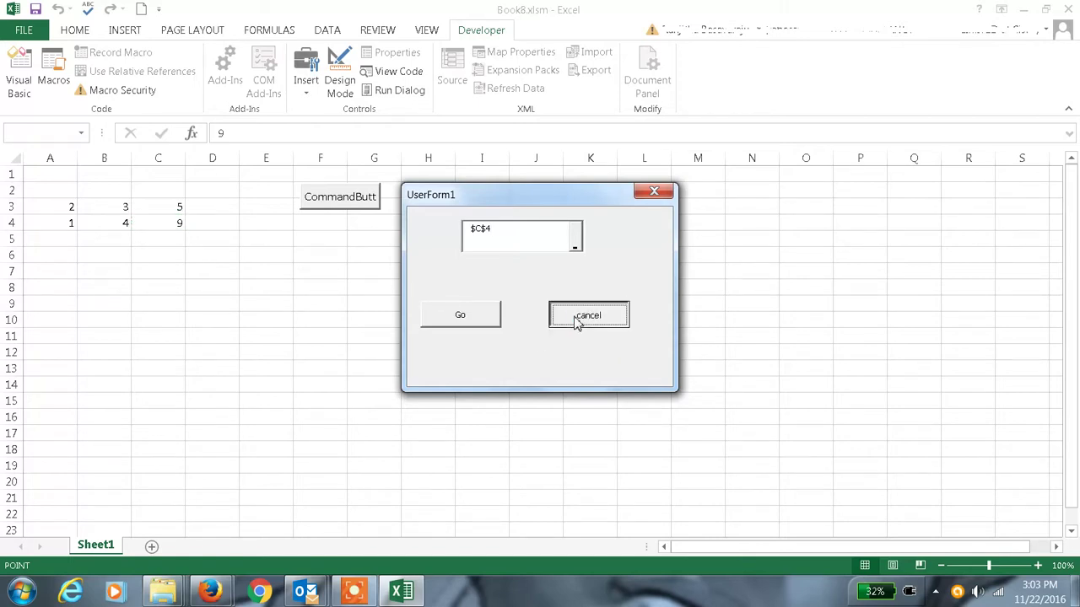
Review UserForm1's code in the Visual Basic editor and go to its File menu
left_click(20, 85)
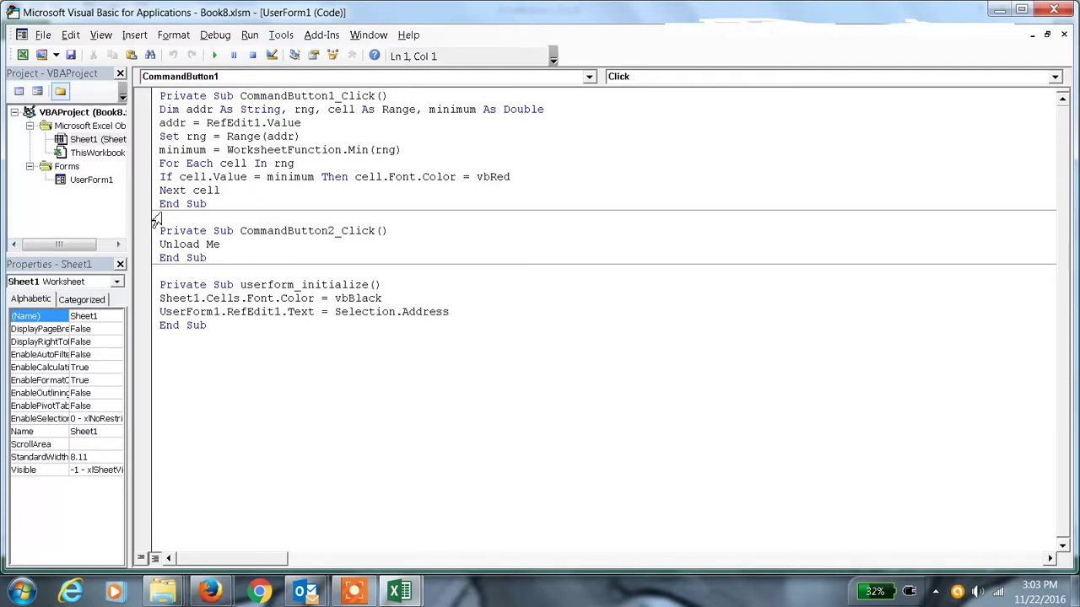
left_click(42, 36)
Back in the workbook, fill row 5 with 5, -1 and 5 in A5:C5
left_click(100, 150)
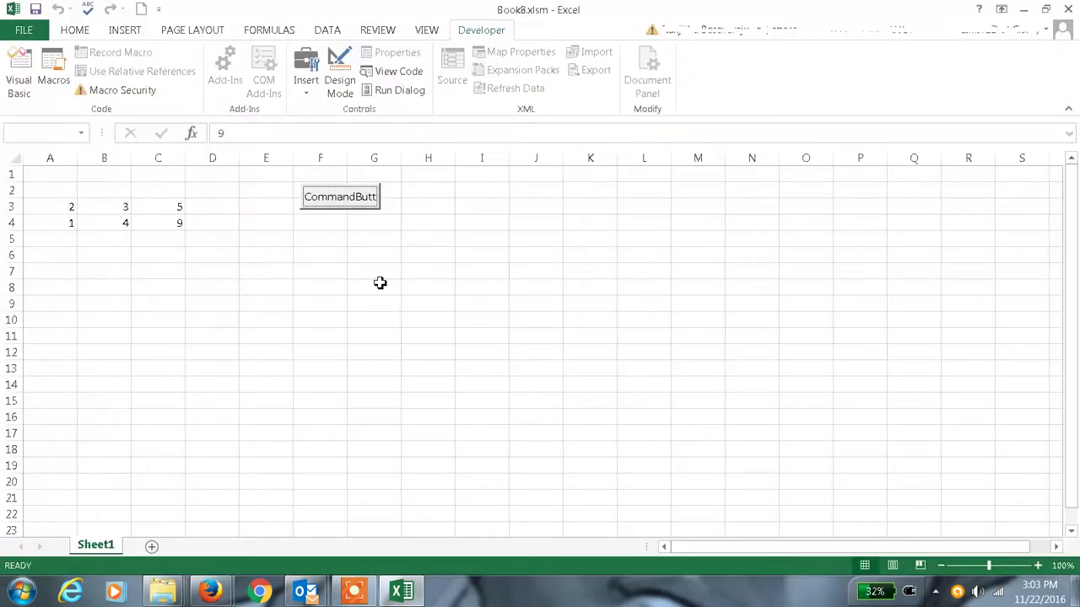
left_click(69, 238)
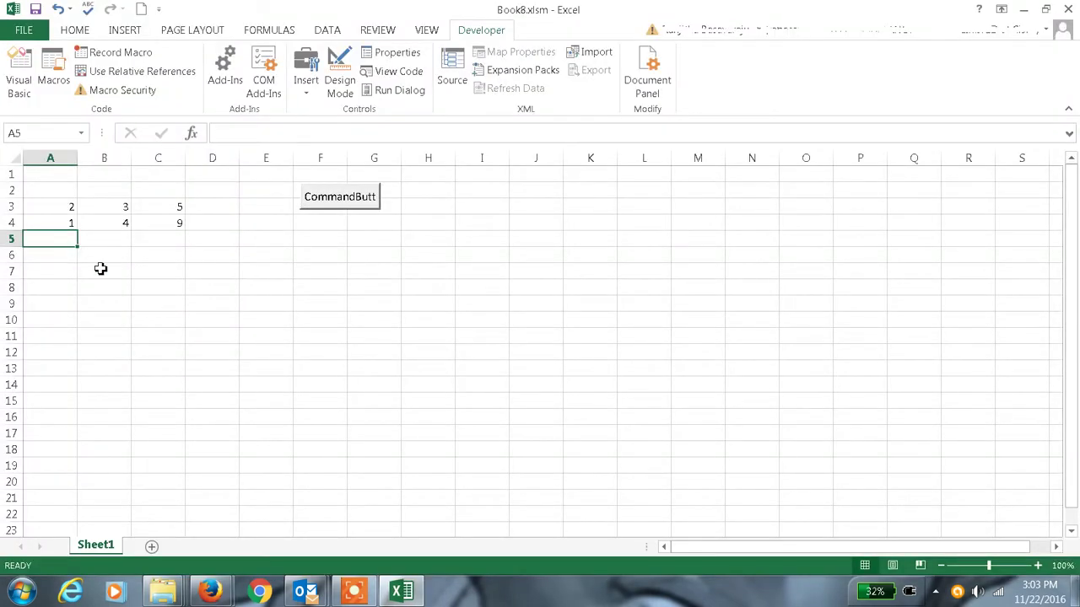
type("5")
left_click(97, 237)
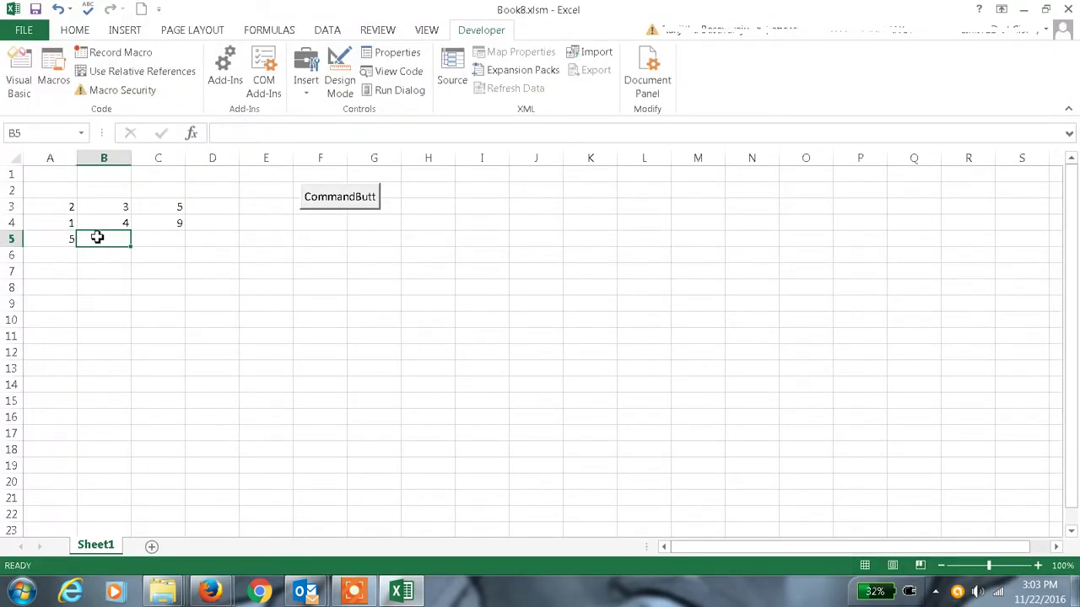
type("-1")
left_click(162, 241)
type("5")
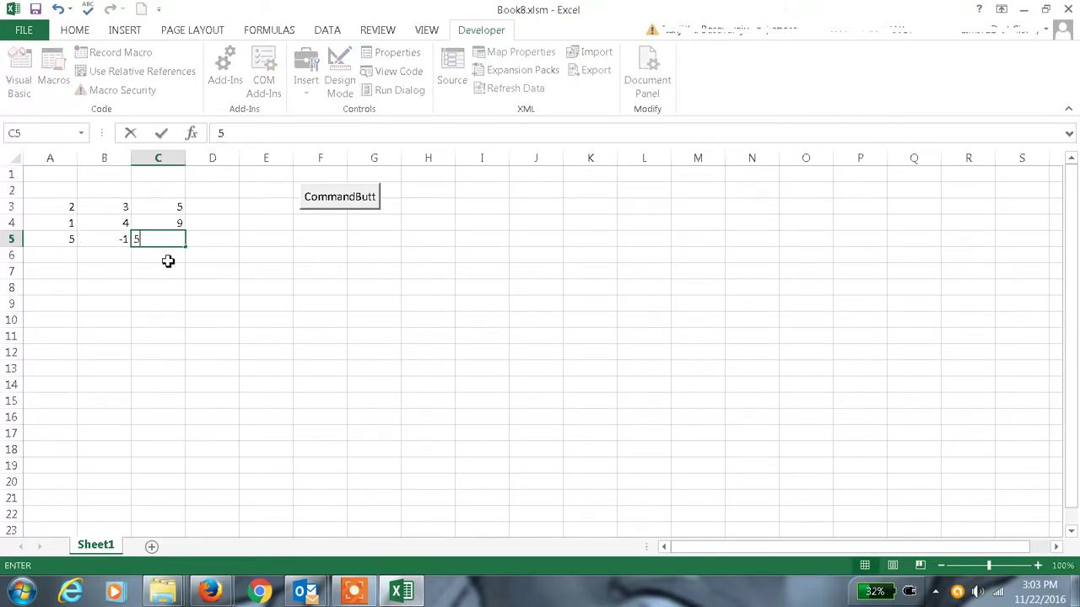
left_click(179, 261)
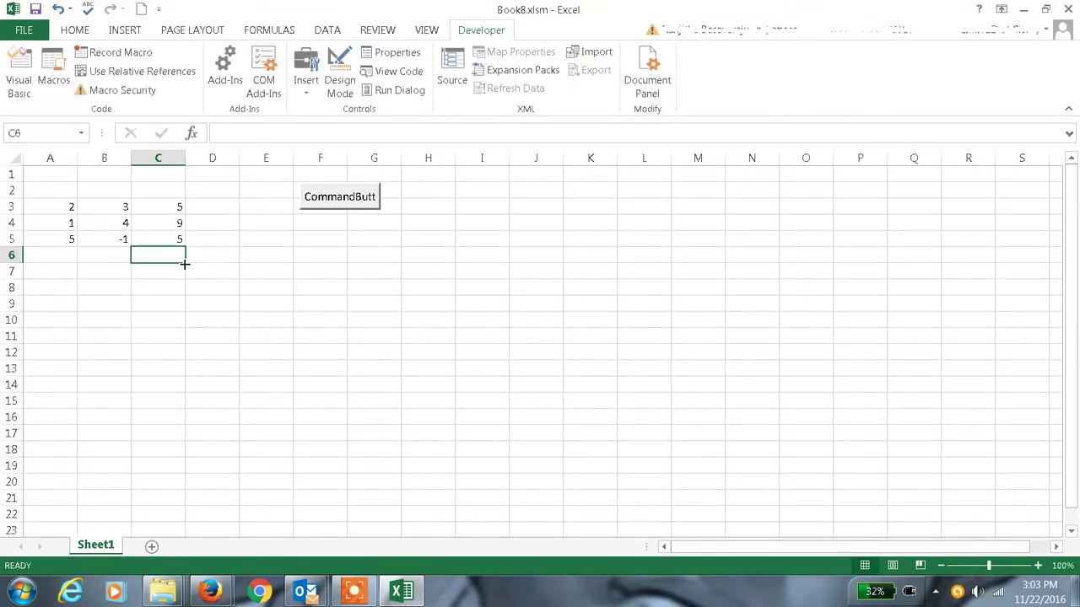
Run the minimum-value form on A3:C5, turning the -1 in B5 red, then close it
left_click(343, 204)
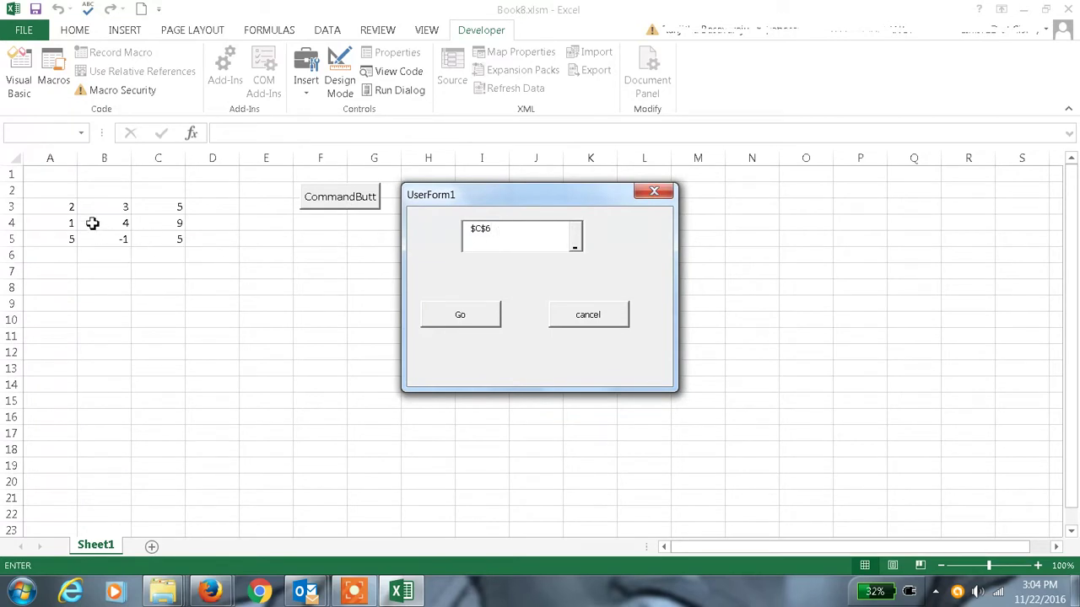
left_click_drag(72, 211, 171, 238)
left_click(458, 315)
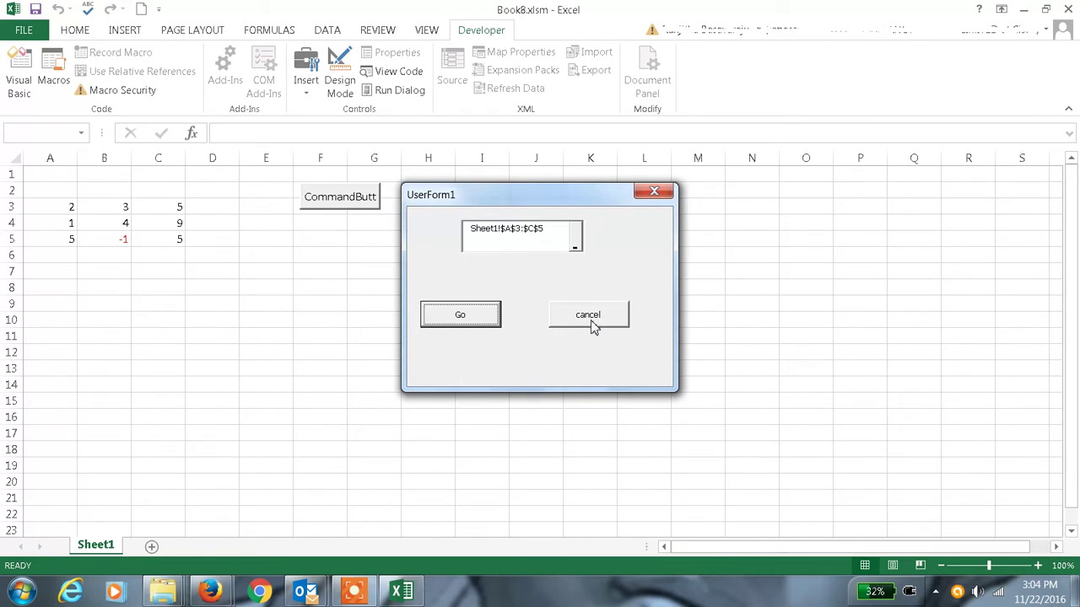
left_click(590, 321)
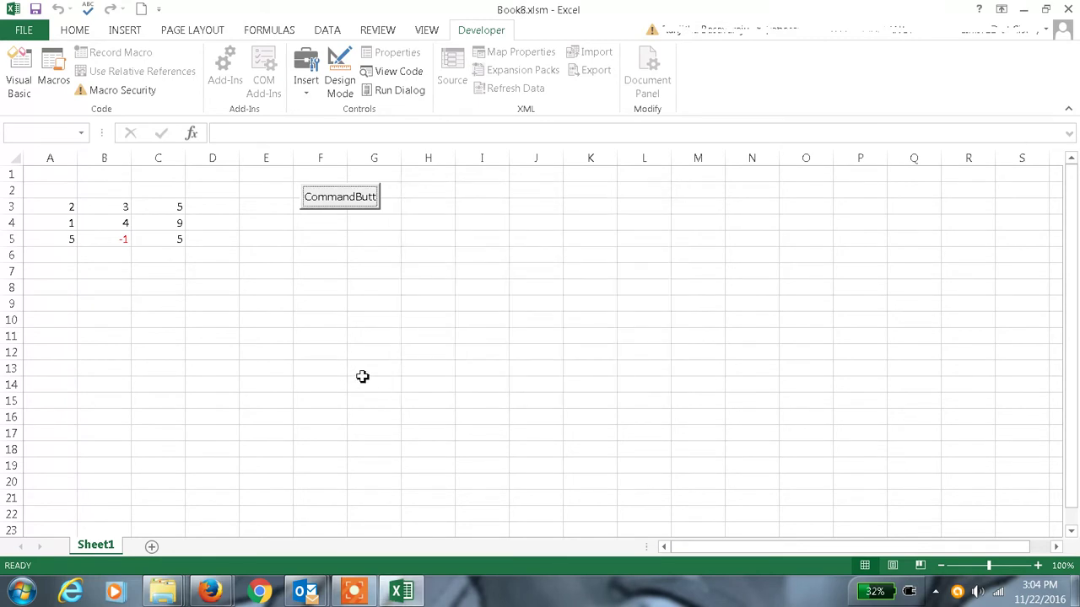
left_click(356, 590)
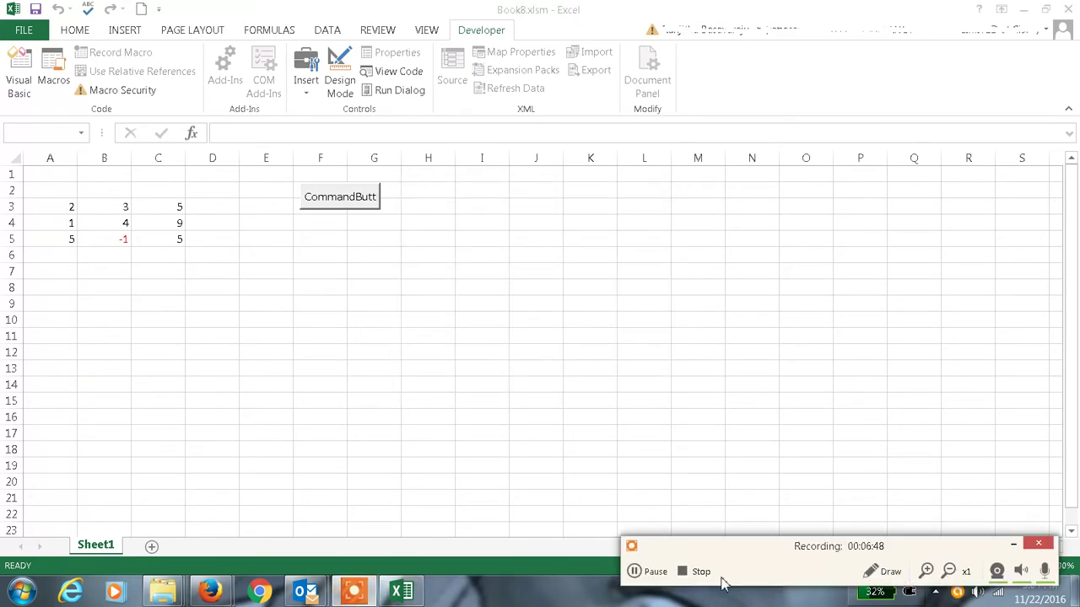